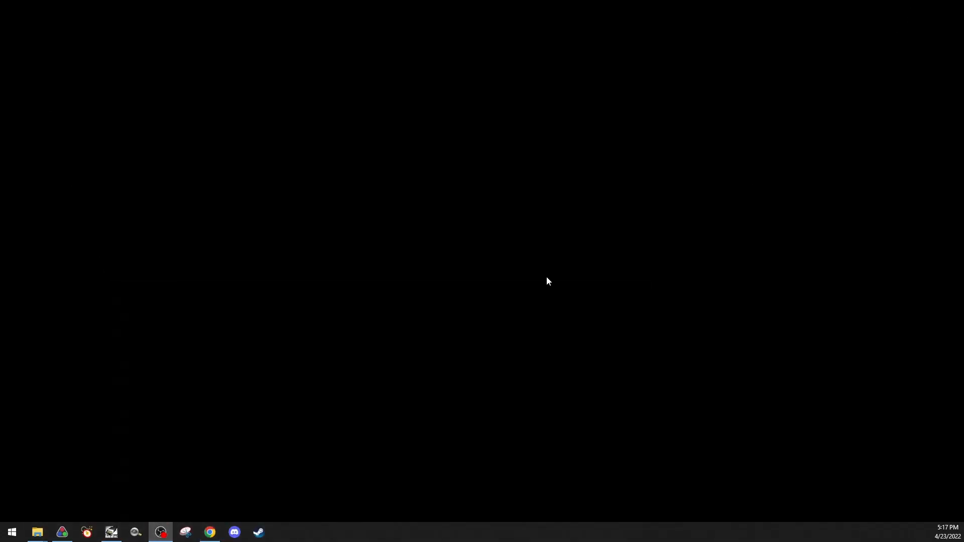
# Extract AutoSplit_1.6.1.zip from the Downloads folder into its own AutoSplit_1.6.1 folder
pyautogui.moveTo(38, 531)
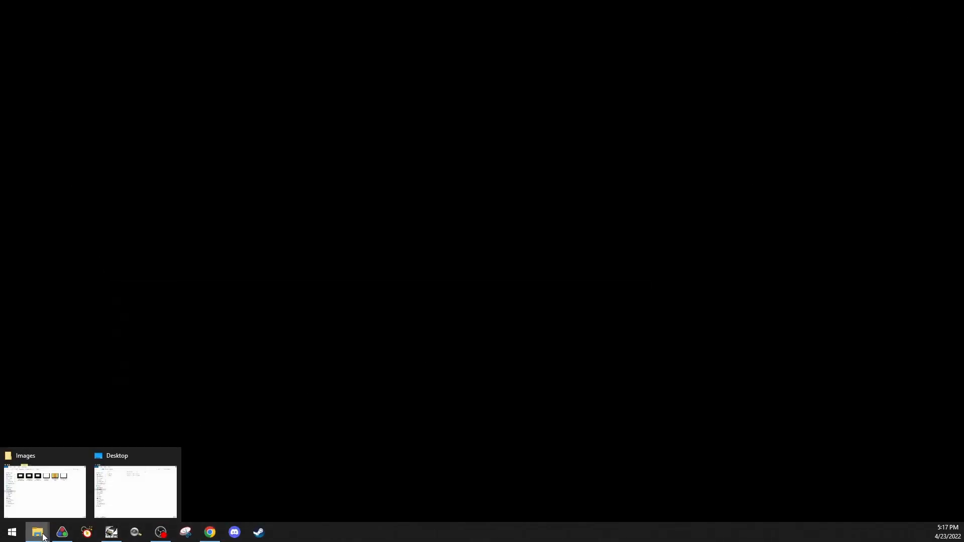
pyautogui.click(132, 484)
pyautogui.click(435, 92)
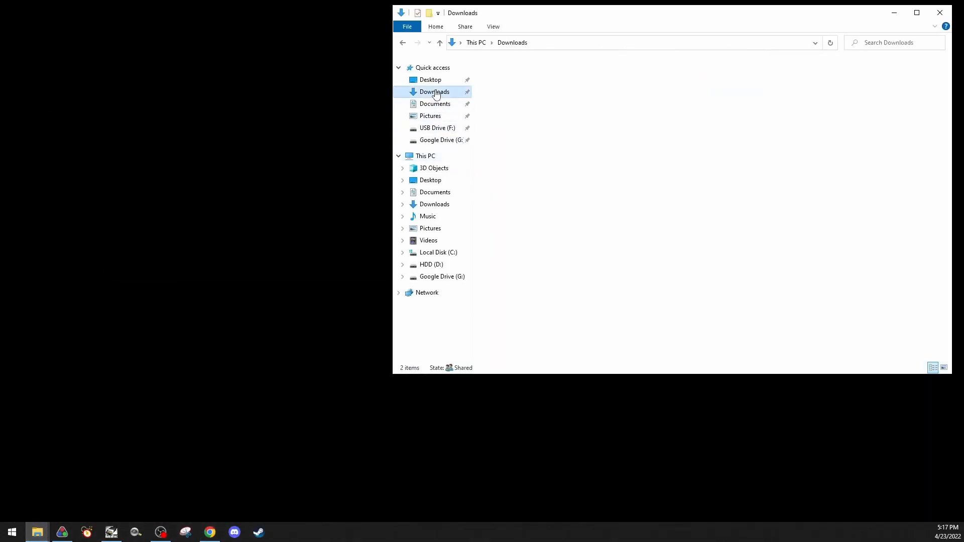
pyautogui.rightClick(505, 89)
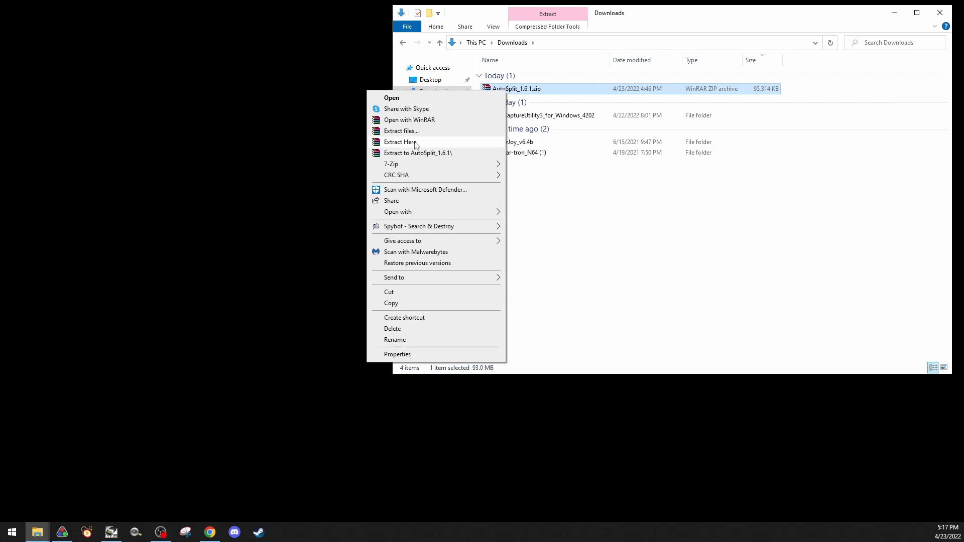
pyautogui.click(440, 153)
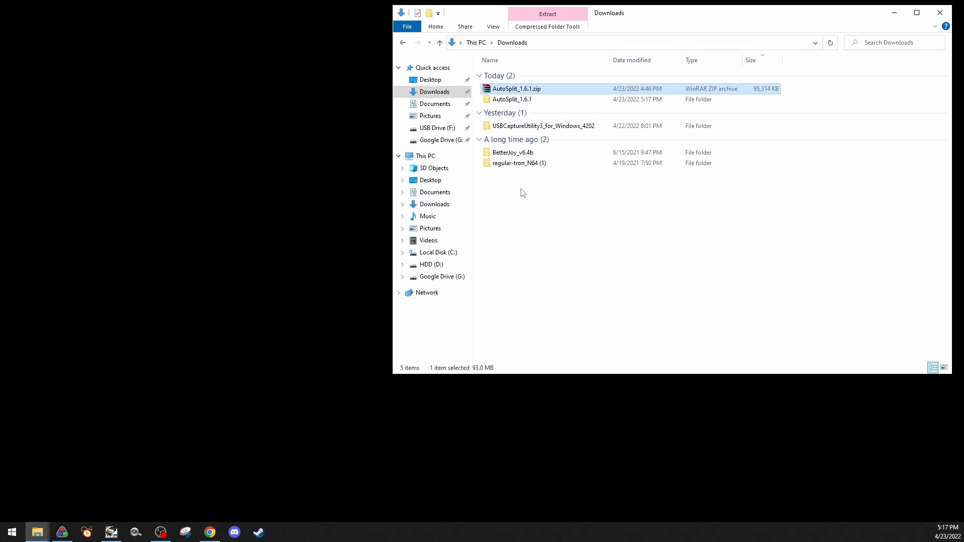
# Move the extracted AutoSplit_1.6.1 folder to the desktop's upper-left corner and rename it AutoSplit
pyautogui.moveTo(512, 100); pyautogui.dragTo(127, 89)
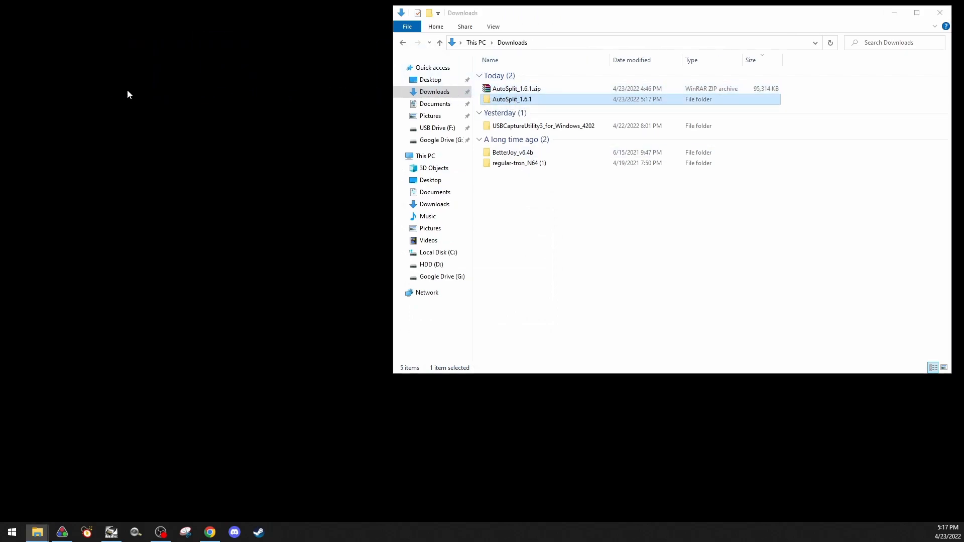
pyautogui.click(939, 13)
pyautogui.click(140, 51)
pyautogui.moveTo(140, 51); pyautogui.dragTo(34, 19)
pyautogui.click(26, 26)
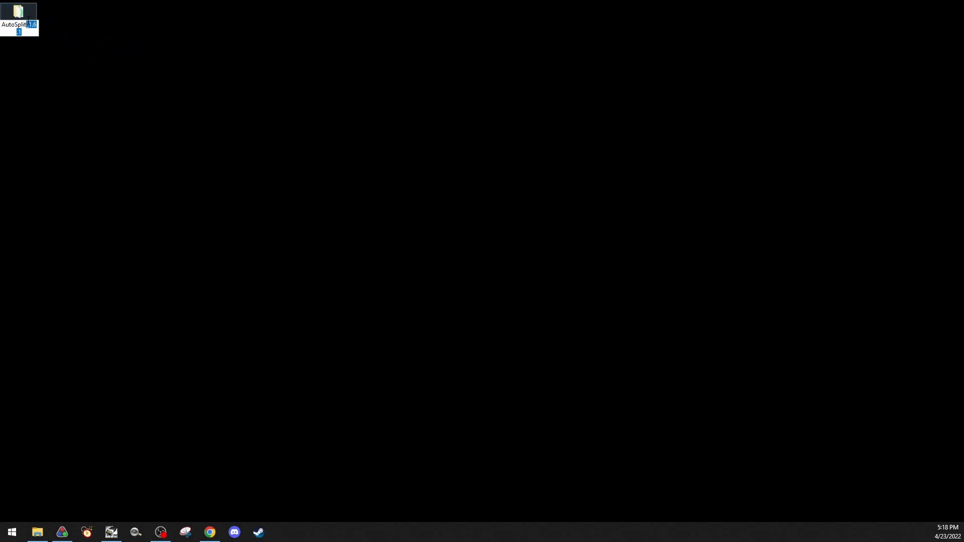
pyautogui.press('BackSpace')
pyautogui.press('Return')
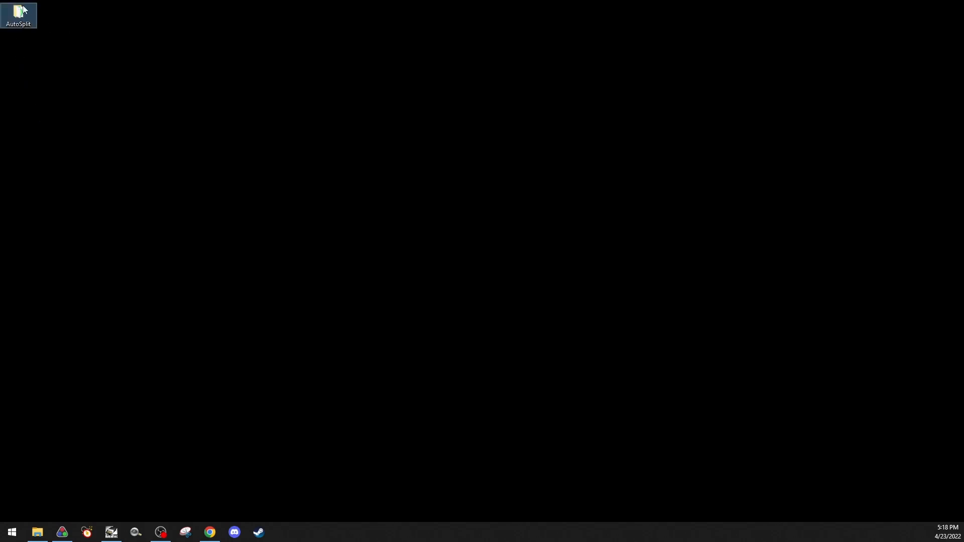
# Create a new folder named CT1 inside the desktop's AutoSplit folder
pyautogui.doubleClick(25, 17)
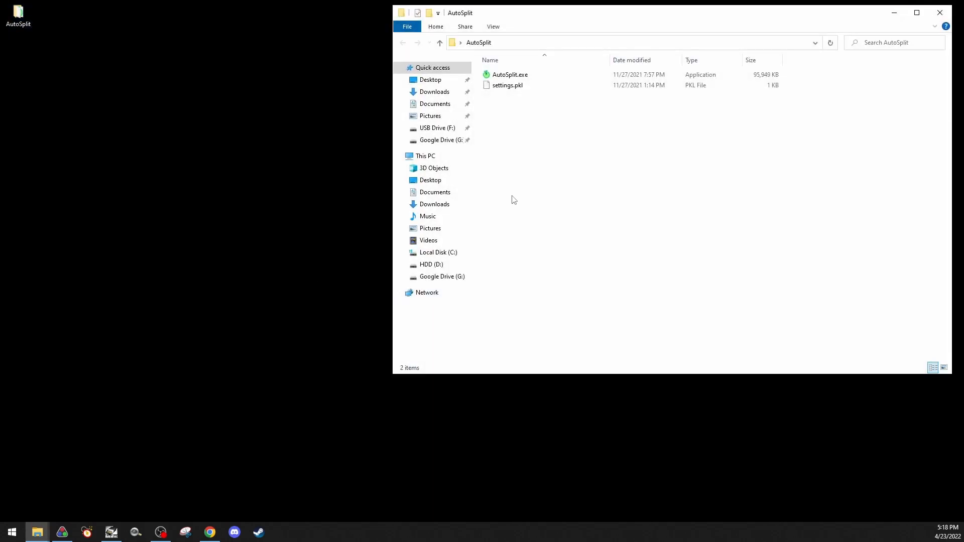
pyautogui.rightClick(508, 176)
pyautogui.moveTo(464, 299)
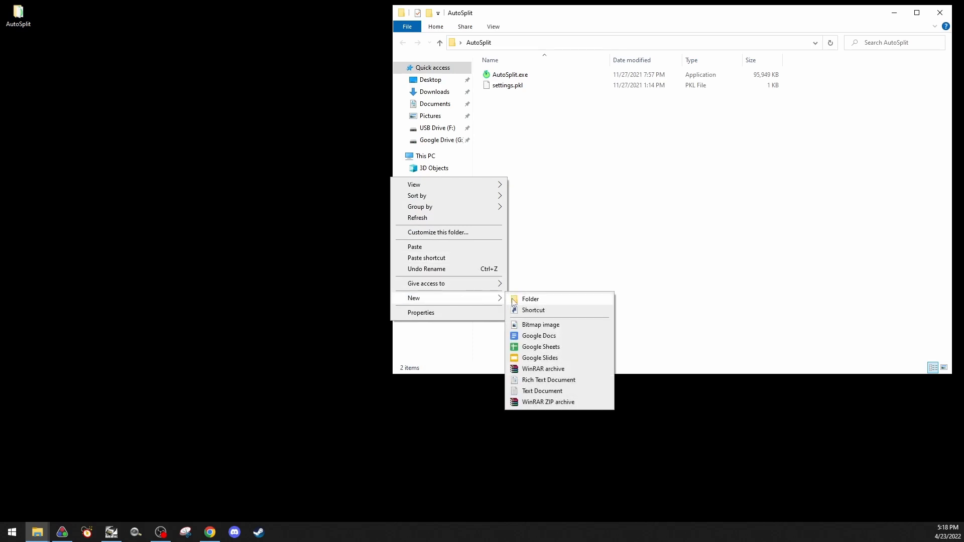
pyautogui.click(529, 300)
pyautogui.write('CT1')
pyautogui.click(531, 307)
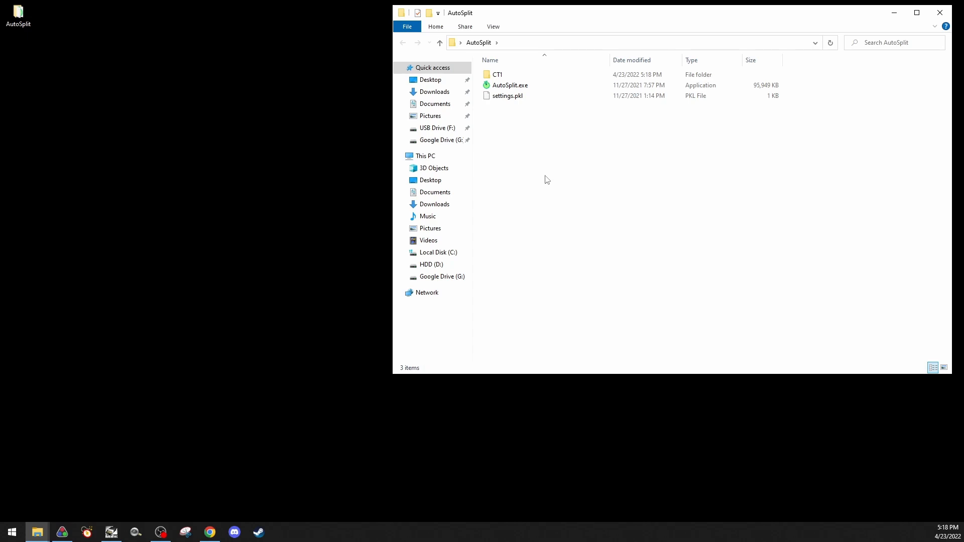
# Create a new folder named Split Images inside the CT1 folder
pyautogui.doubleClick(502, 75)
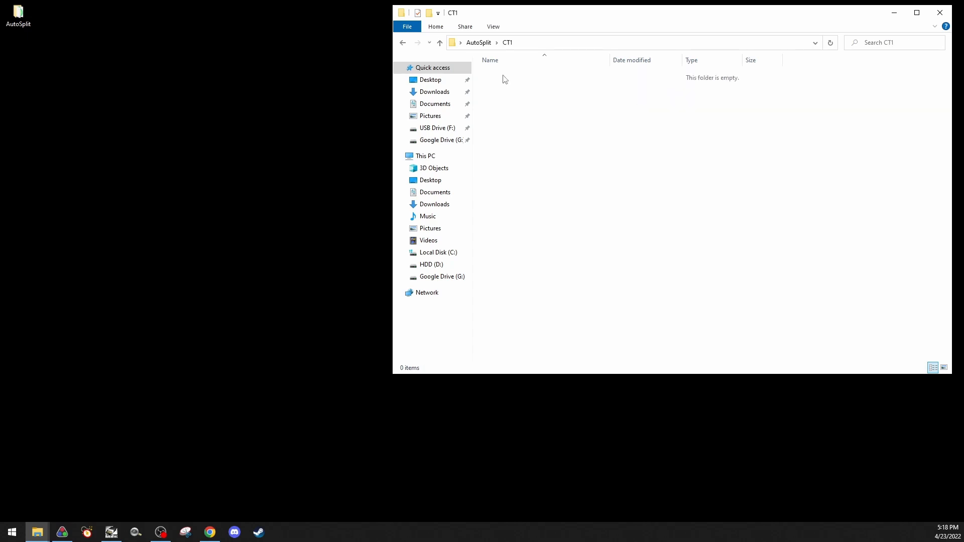
pyautogui.rightClick(526, 137)
pyautogui.moveTo(467, 259)
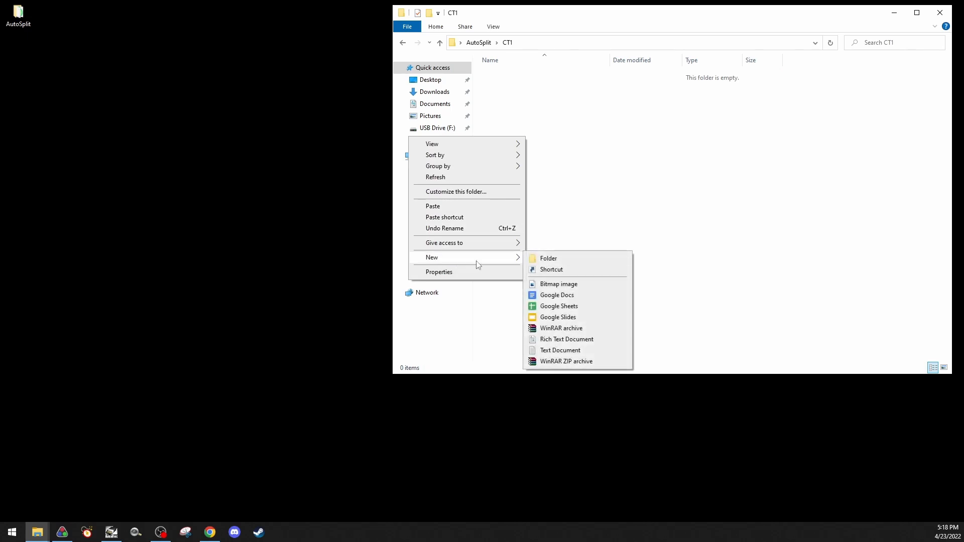
pyautogui.click(550, 258)
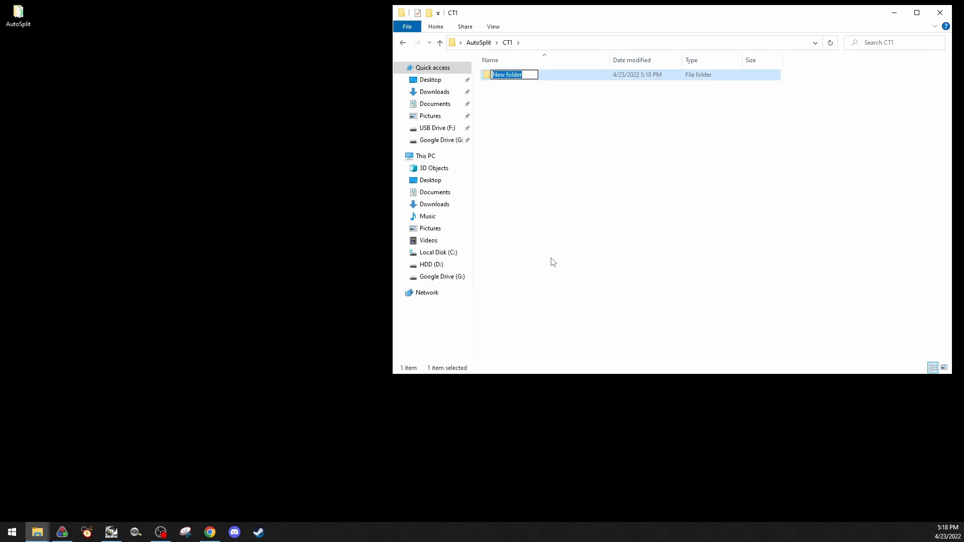
pyautogui.write('Split Images')
pyautogui.press('Return')
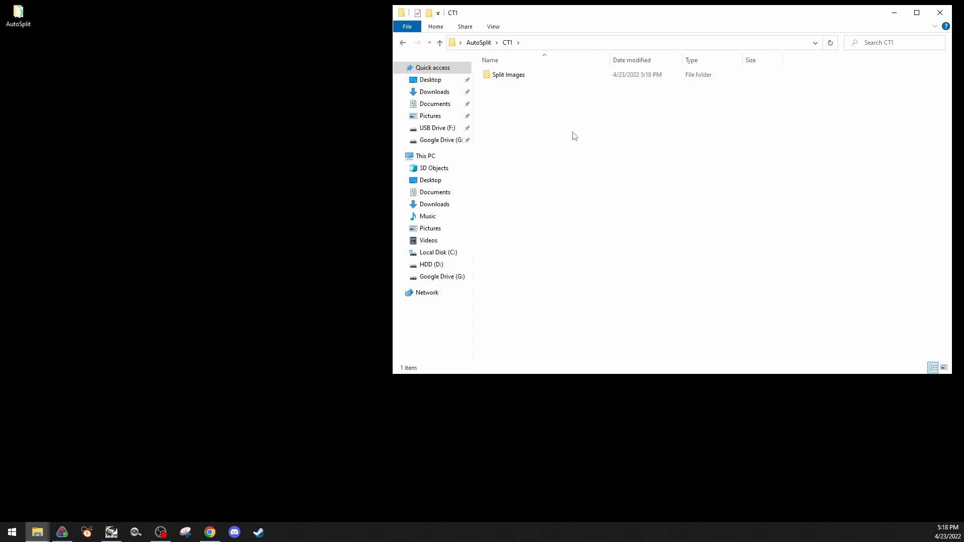
# Launch AutoSplit.exe from the AutoSplit folder and move its window clear of the folder window
pyautogui.click(479, 42)
pyautogui.doubleClick(517, 86)
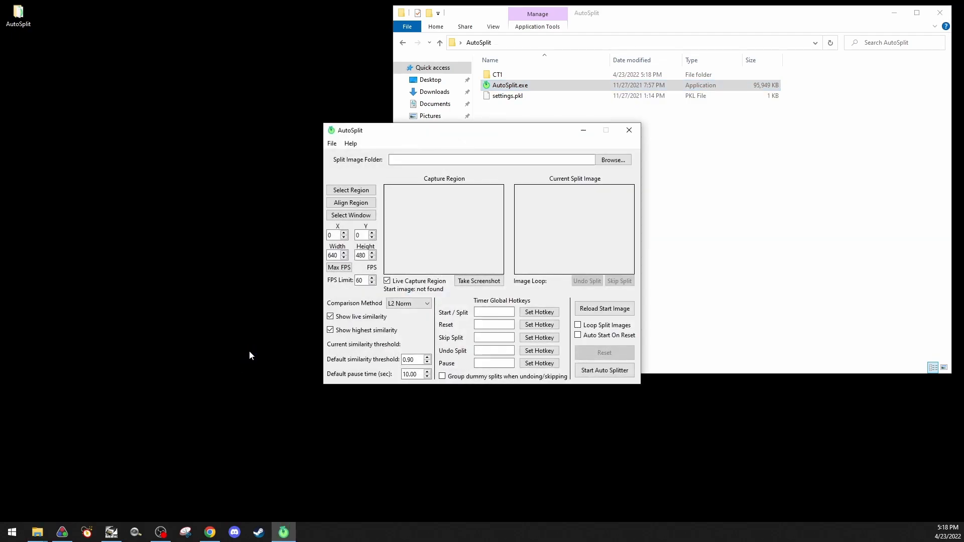
pyautogui.moveTo(440, 135); pyautogui.dragTo(120, 11)
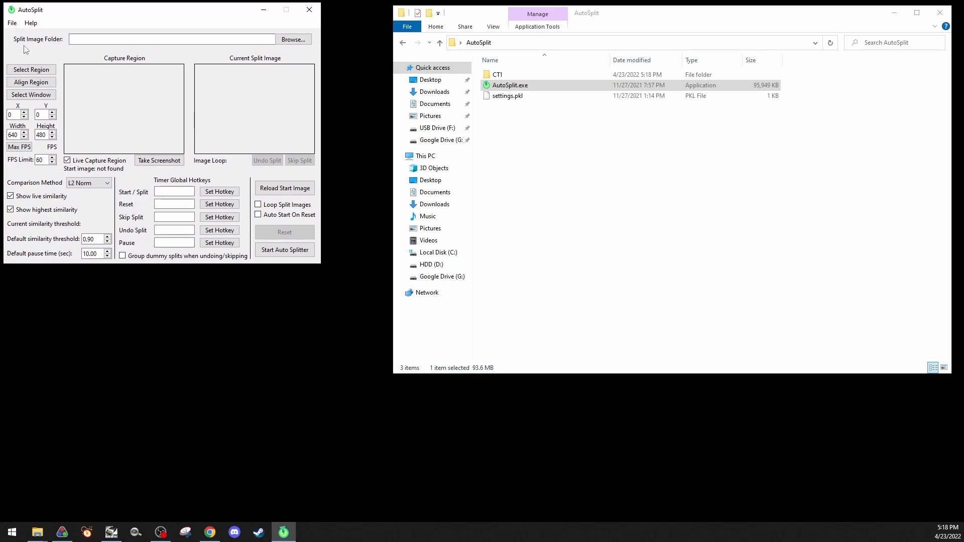
# Set the split image folder to Split Images within the desktop's AutoSplit/CT1 folder
pyautogui.click(293, 39)
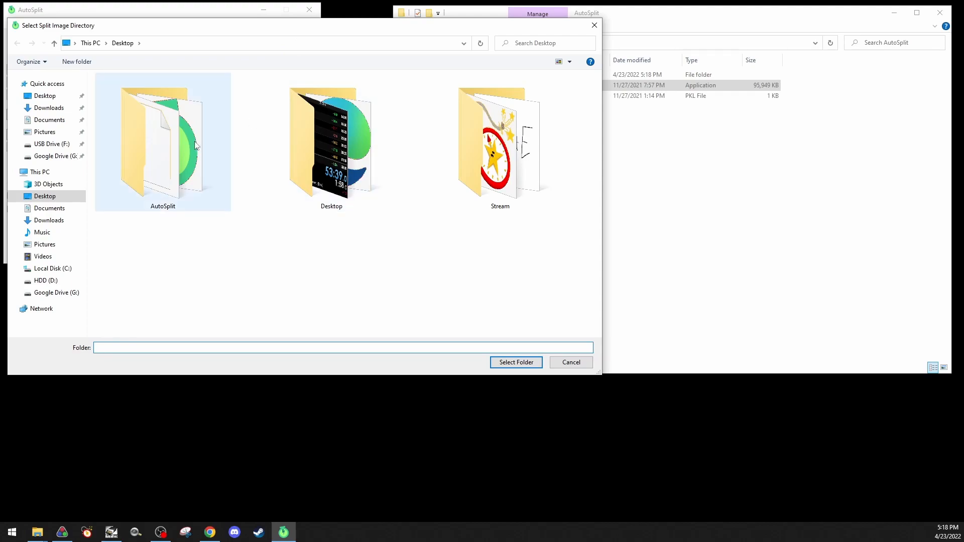
pyautogui.doubleClick(159, 140)
pyautogui.doubleClick(119, 94)
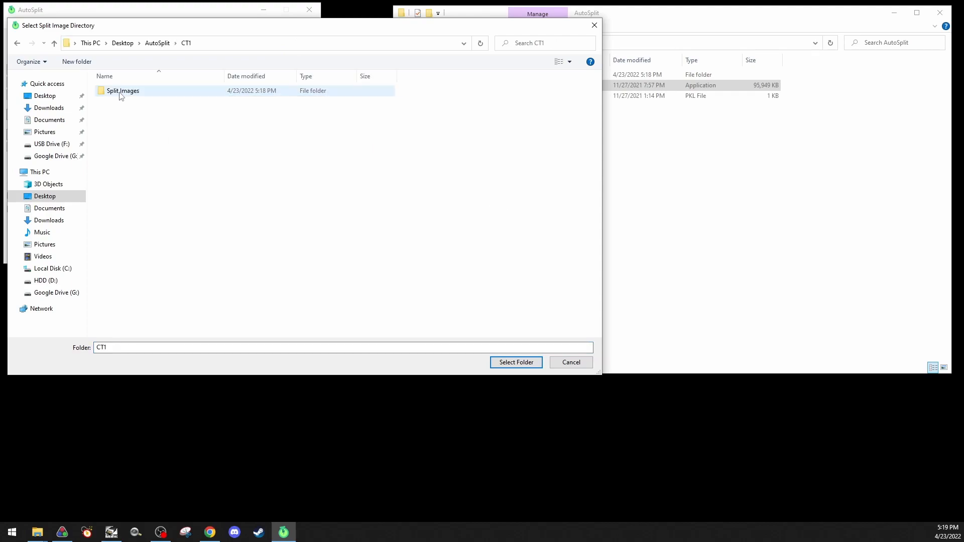
pyautogui.click(138, 95)
pyautogui.click(139, 94)
pyautogui.click(173, 93)
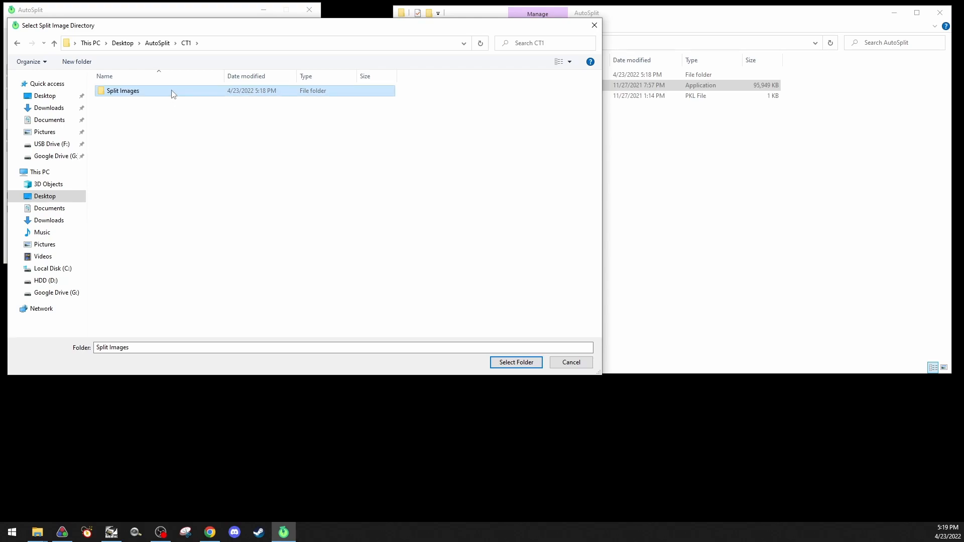
pyautogui.click(516, 362)
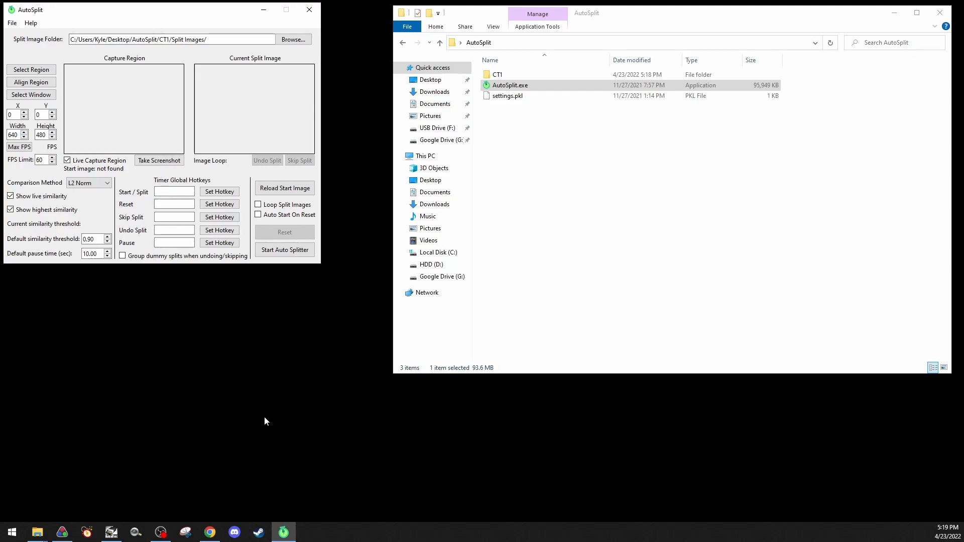
# Bring up AmaRecTV and select its window as AutoSplit's capture region, toggling the live capture off and on again
pyautogui.click(111, 532)
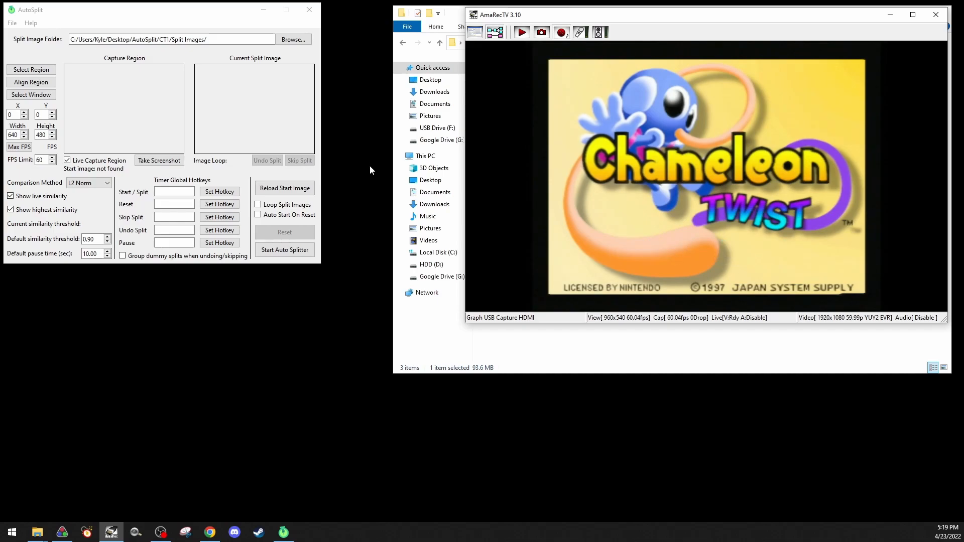
pyautogui.click(47, 94)
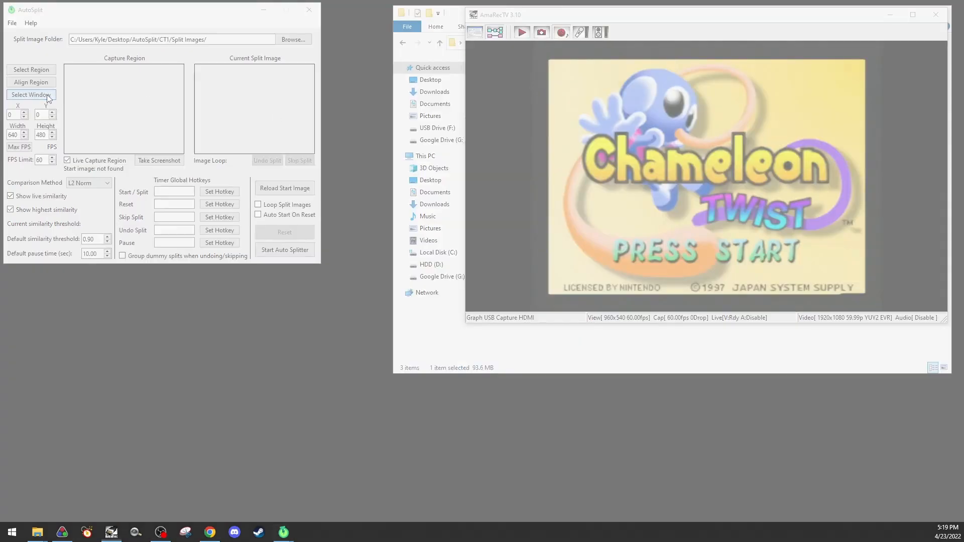
pyautogui.click(566, 139)
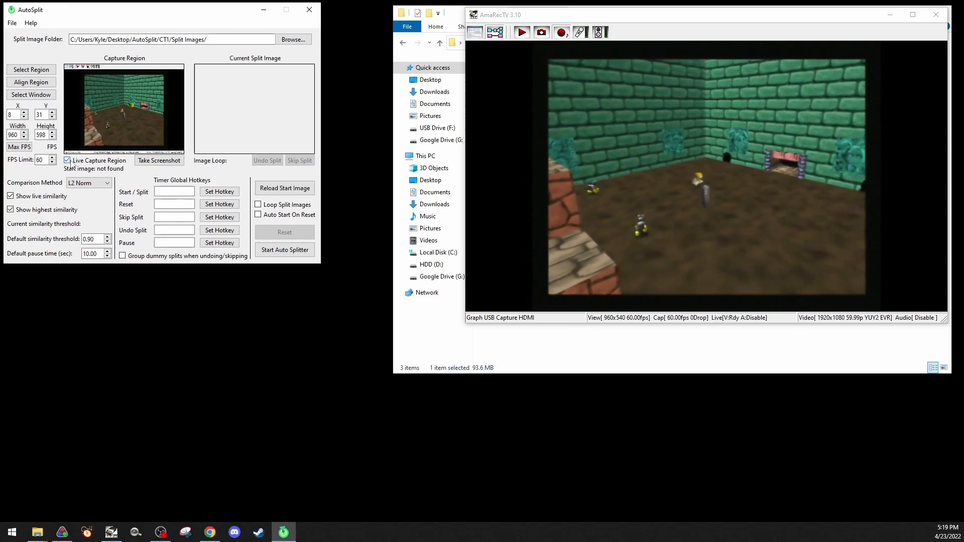
pyautogui.click(67, 161)
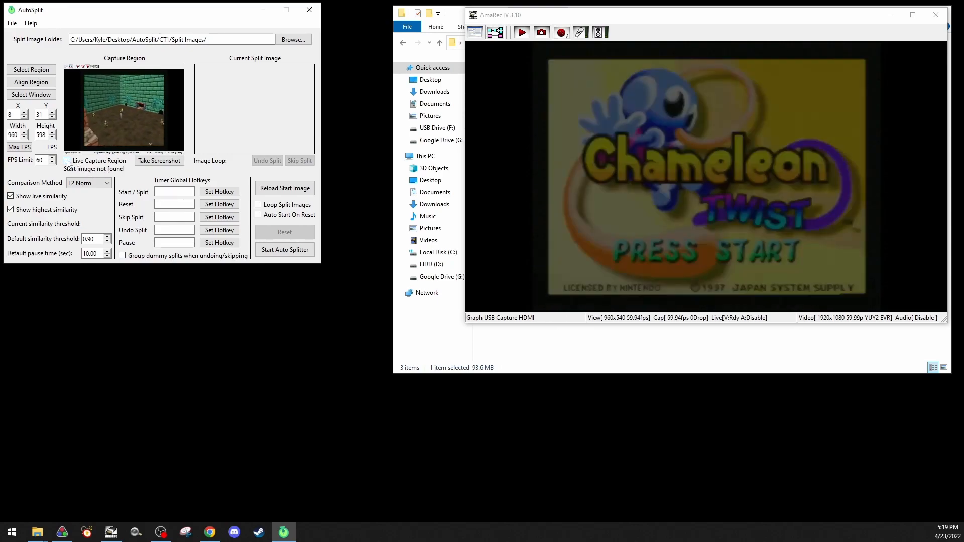
pyautogui.click(68, 160)
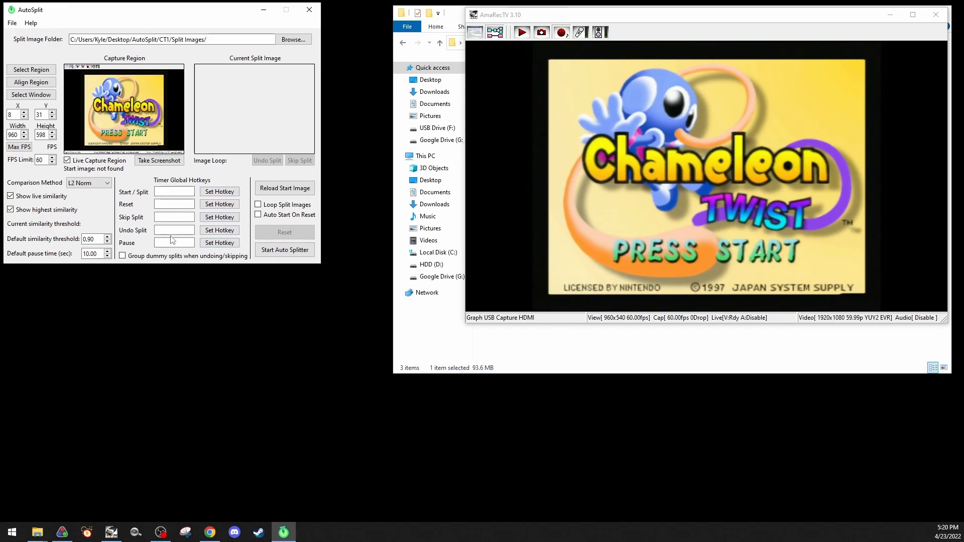
# Assign the timer hotkeys: Home for start/split, End for reset, Page Up for skip, Page Down for undo, and Pause for pause
pyautogui.click(225, 194)
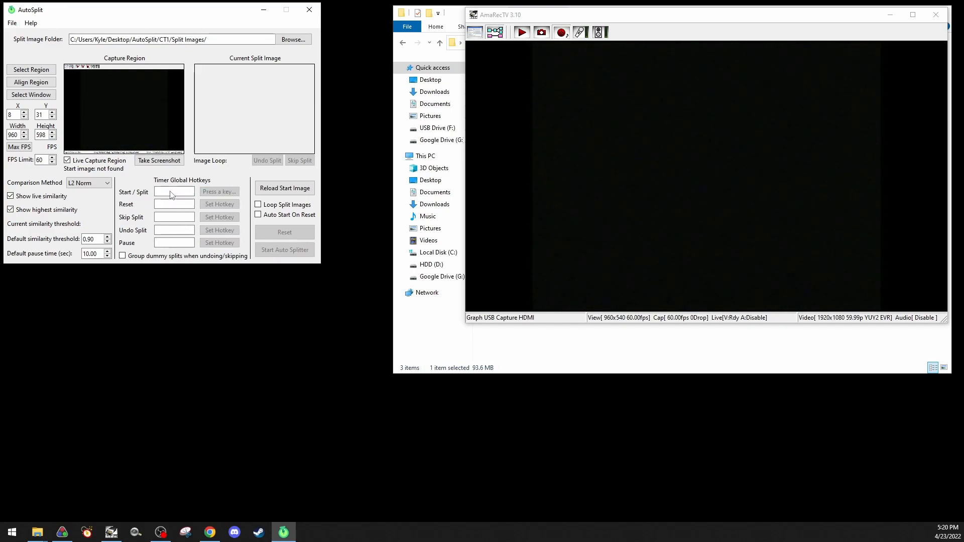
pyautogui.press('Home')
pyautogui.click(216, 205)
pyautogui.press('End')
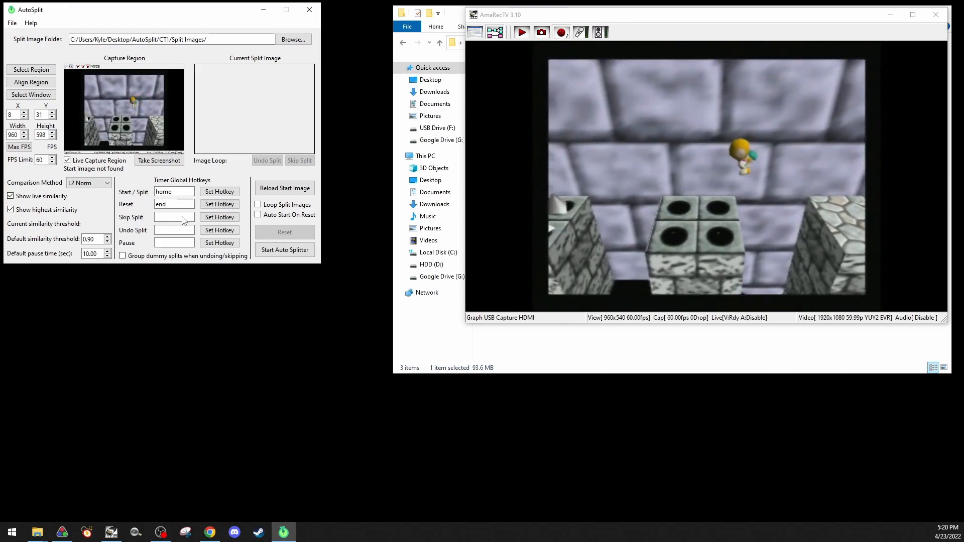
pyautogui.click(205, 217)
pyautogui.press('pageup')
pyautogui.click(212, 231)
pyautogui.press('pagedown')
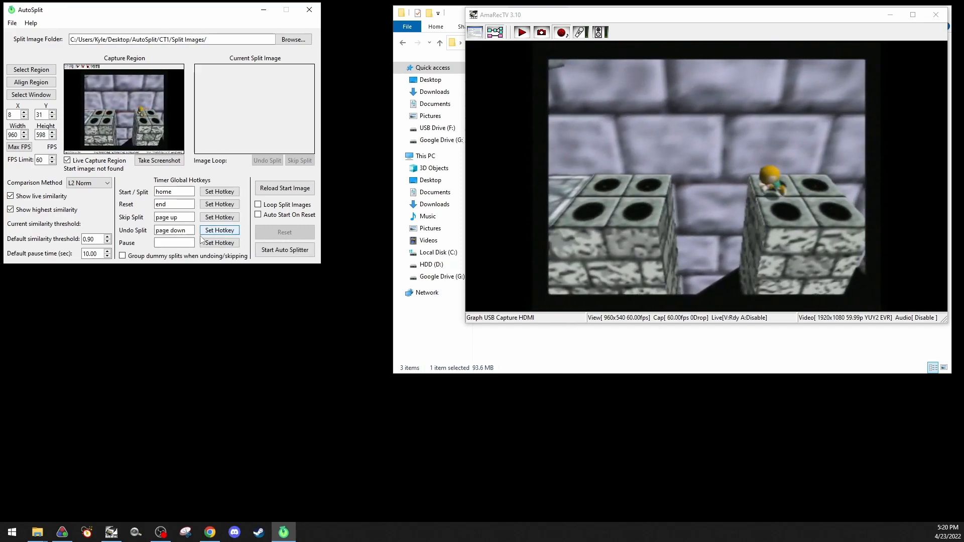
pyautogui.click(204, 244)
pyautogui.press('Pause')
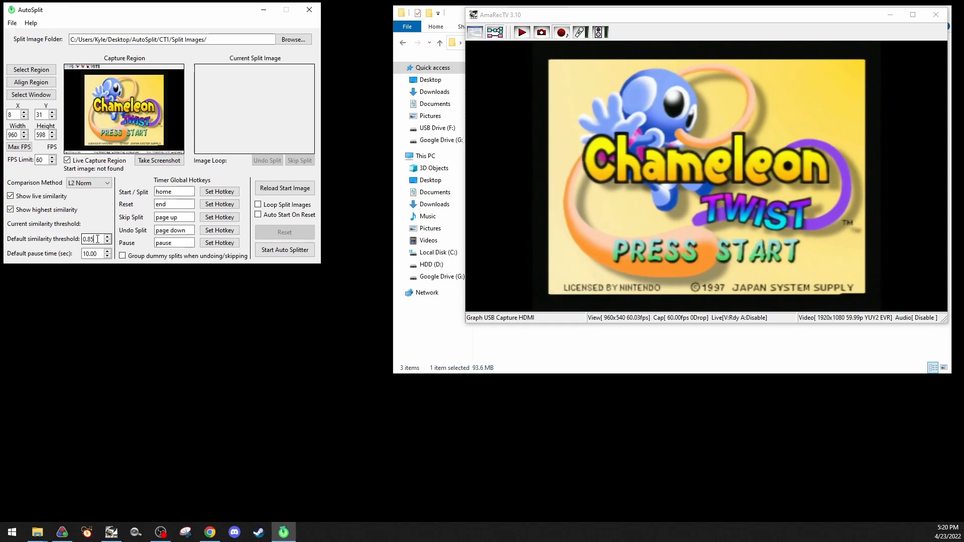
# Set the default similarity threshold to 0.85, the default pause time to 3 seconds and the FPS limit to 30
pyautogui.write('3')
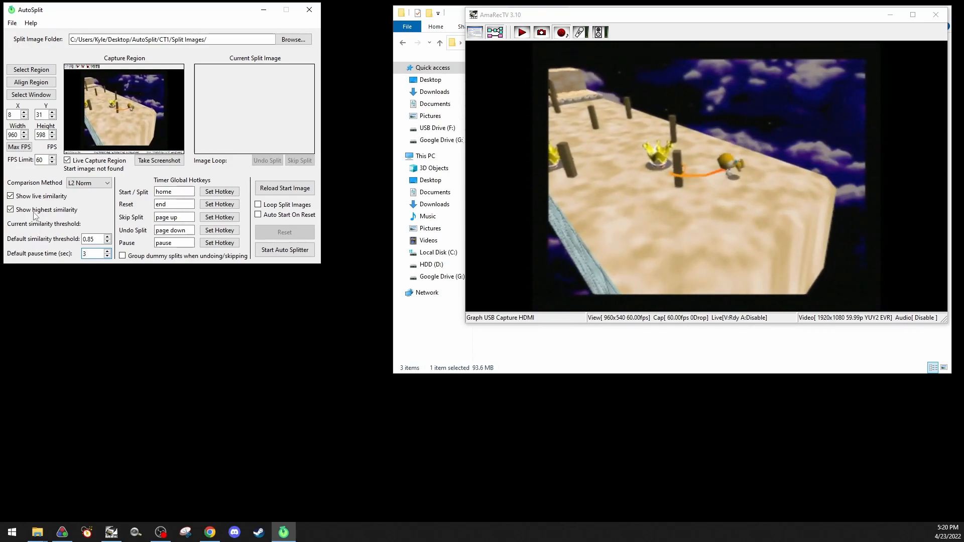
pyautogui.moveTo(46, 160); pyautogui.dragTo(27, 160)
pyautogui.write('30')
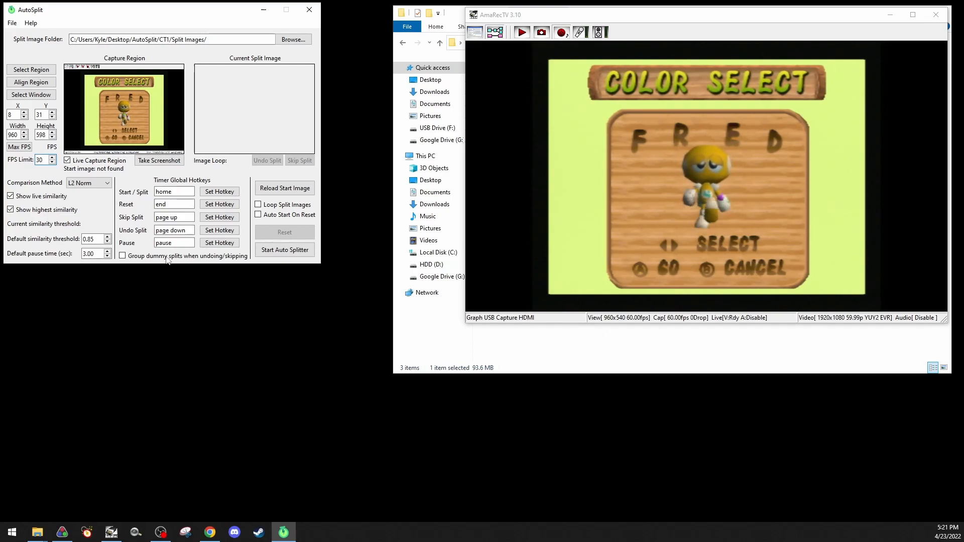
# Take an AutoSplit screenshot of the game's Color Select screen and close the image preview
pyautogui.click(170, 161)
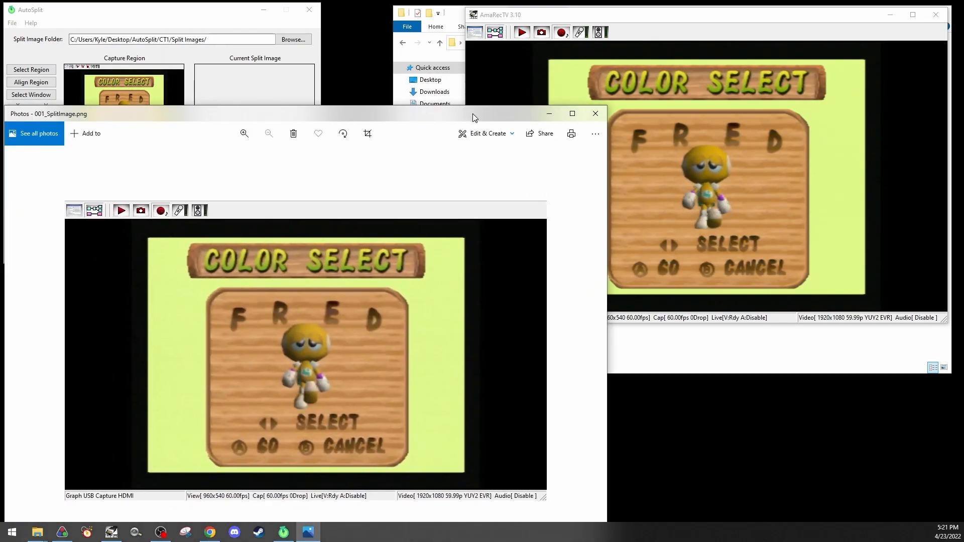
pyautogui.moveTo(500, 110); pyautogui.dragTo(0, 100)
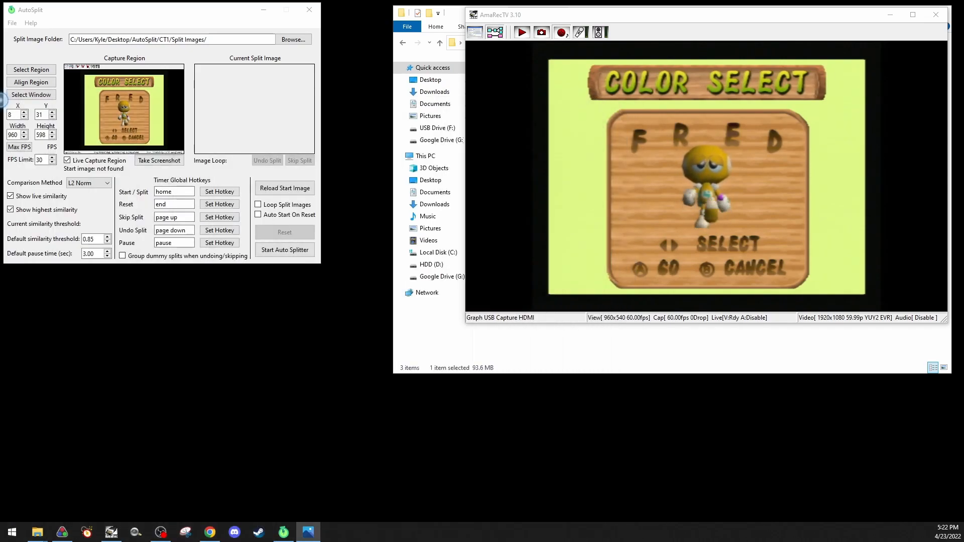
pyautogui.hotkey('alt', 'F4')
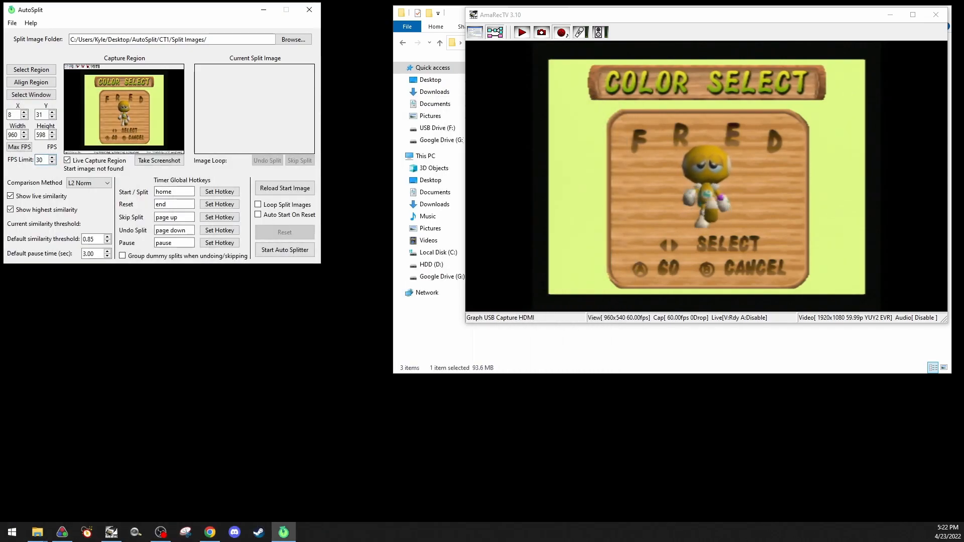
# Switch to File Explorer and open the Split Images folder inside CT1
pyautogui.click(549, 347)
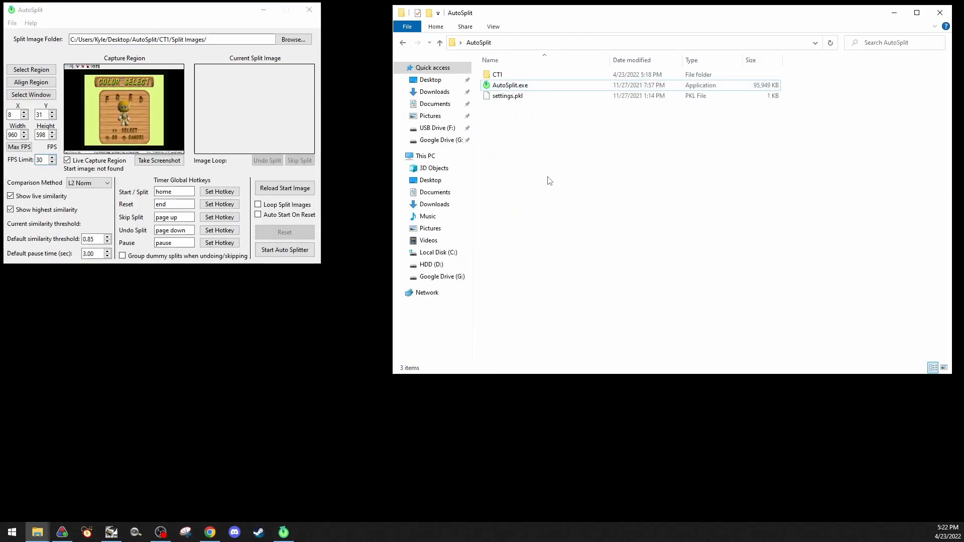
pyautogui.doubleClick(497, 76)
pyautogui.doubleClick(497, 78)
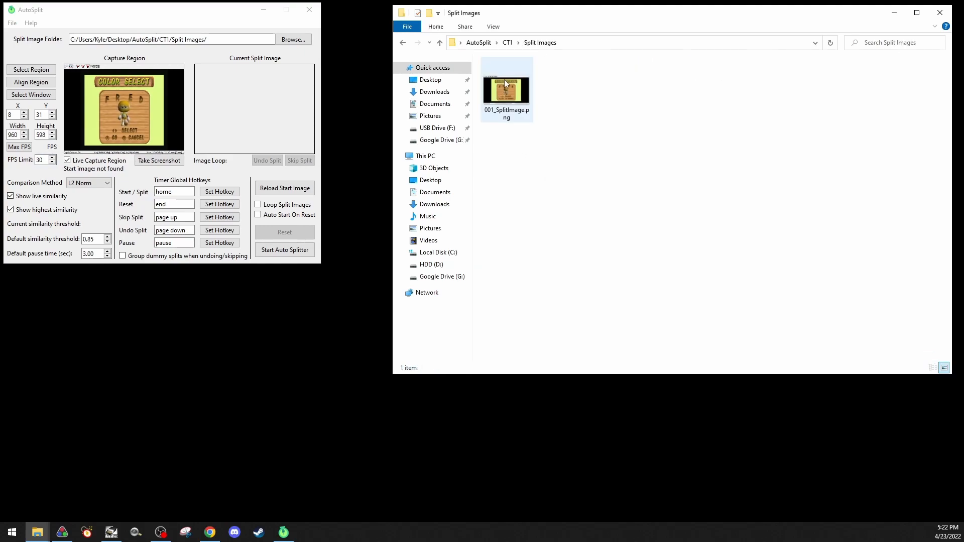
# Rename the Color Select screenshot as Resert_(.95)_[5]
pyautogui.click(511, 118)
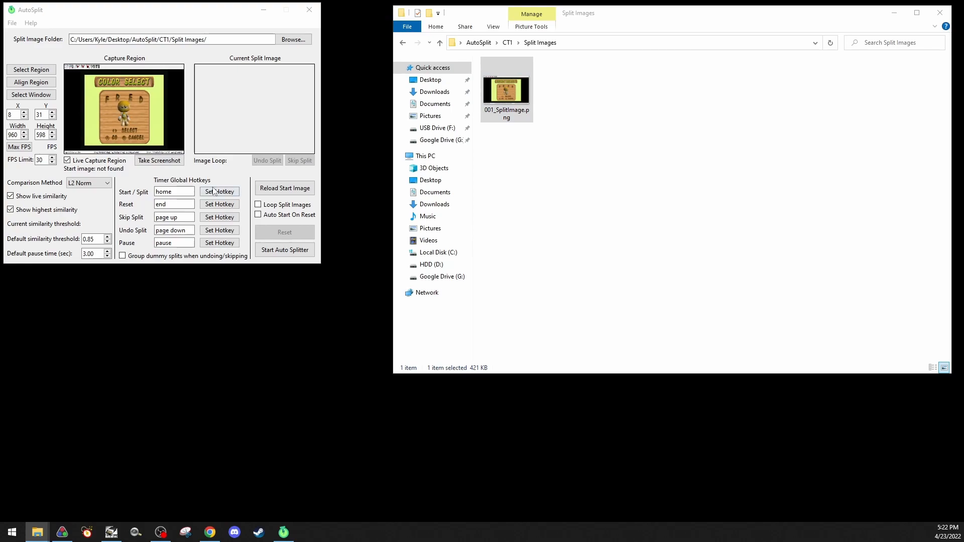
pyautogui.click(511, 115)
pyautogui.click(514, 114)
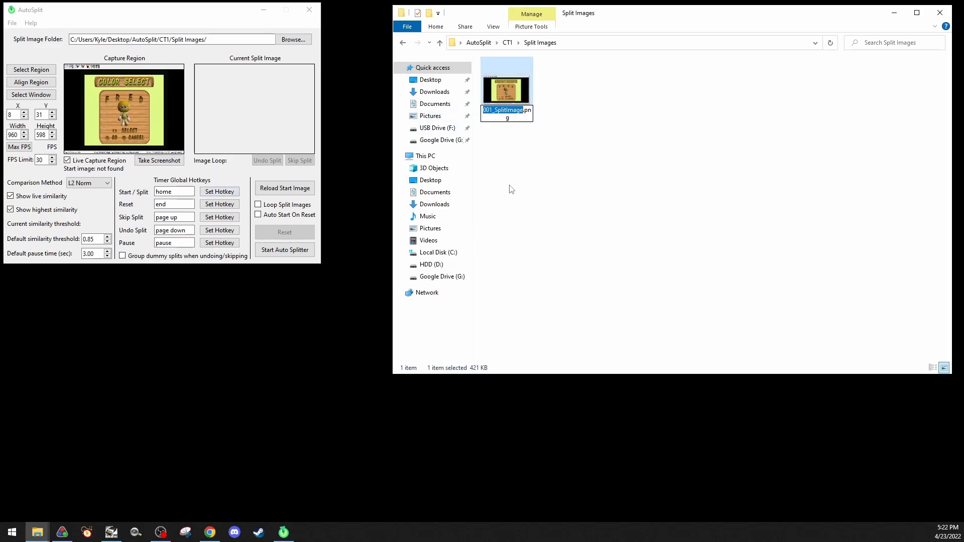
pyautogui.write('Resert')
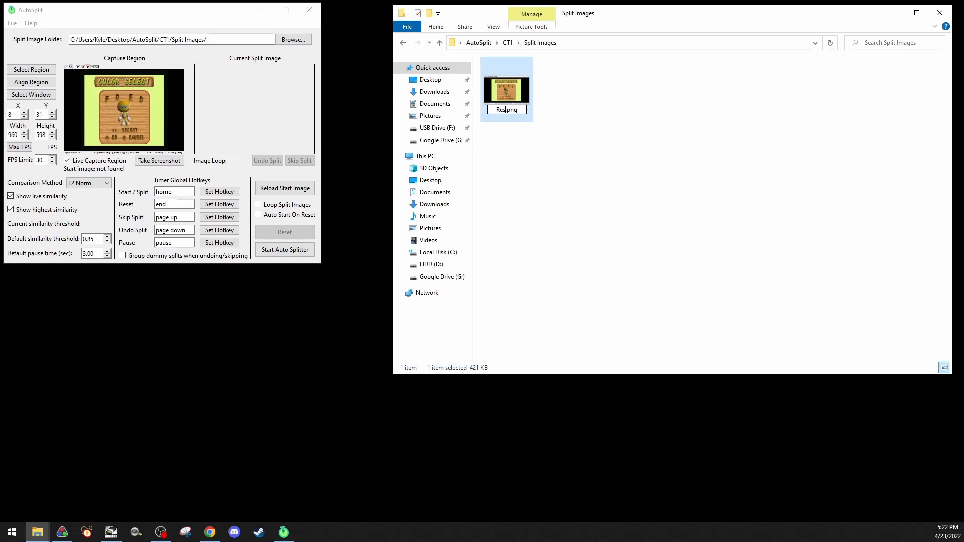
pyautogui.write('_')
pyautogui.write('(.95')
pyautogui.write(')')
pyautogui.write('_')
pyautogui.write('(')
pyautogui.press('BackSpace')
pyautogui.write('[5]')
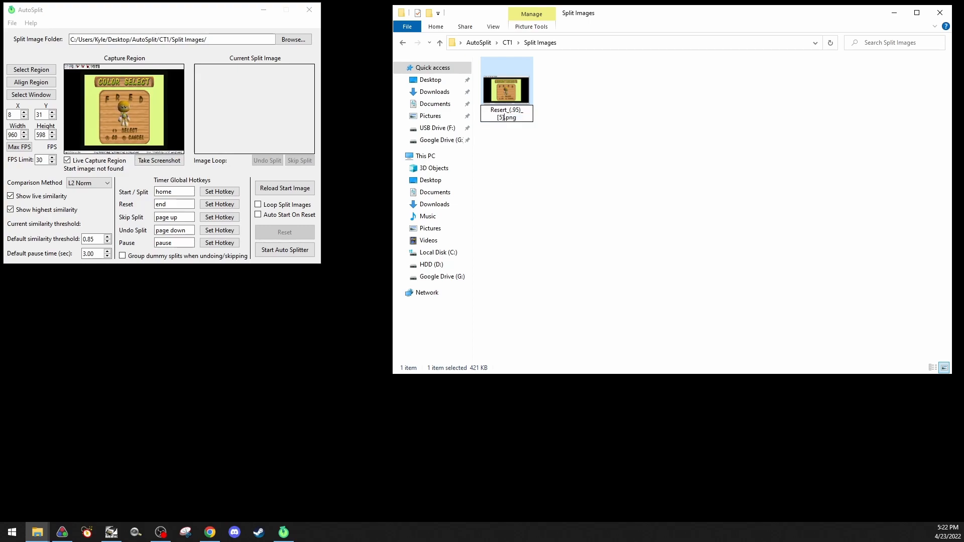
pyautogui.click(587, 154)
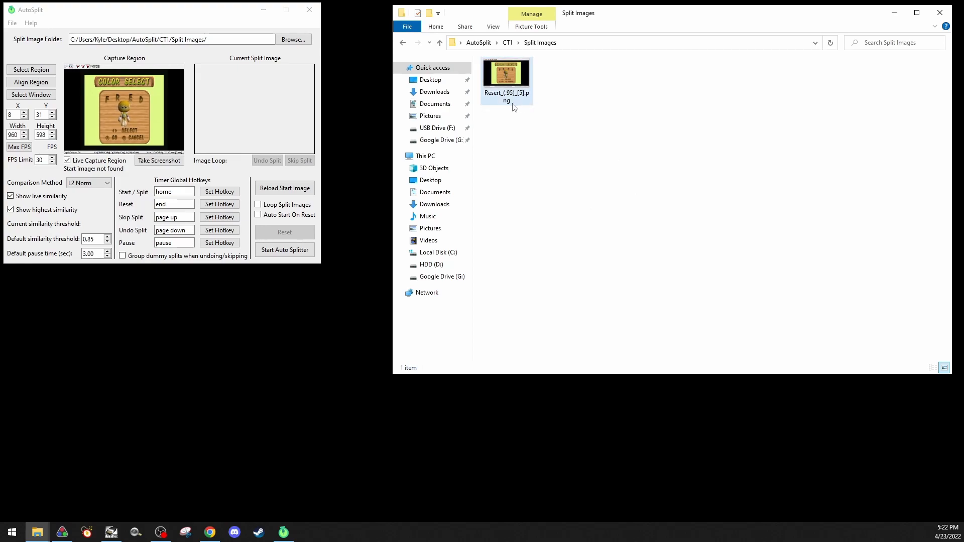
pyautogui.moveTo(515, 103)
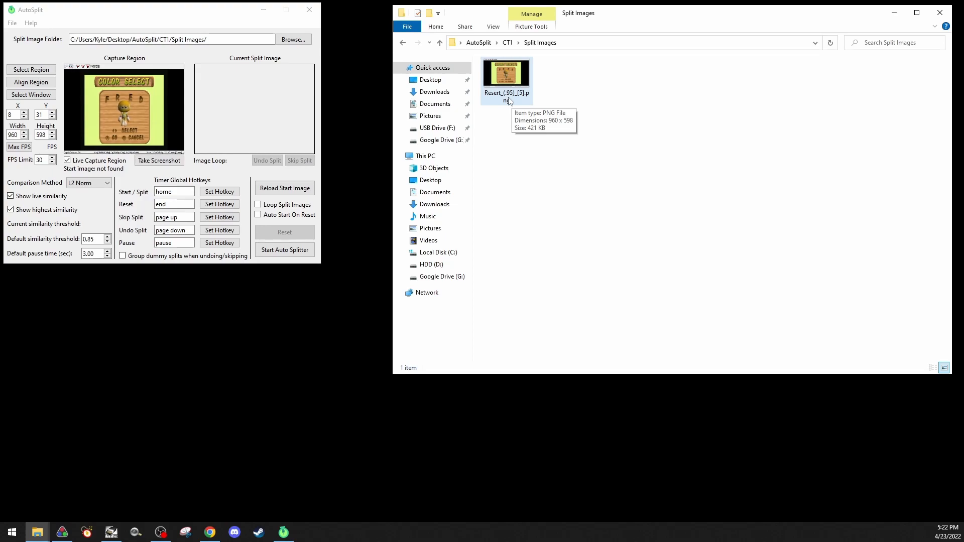
pyautogui.click(95, 252)
pyautogui.click(92, 238)
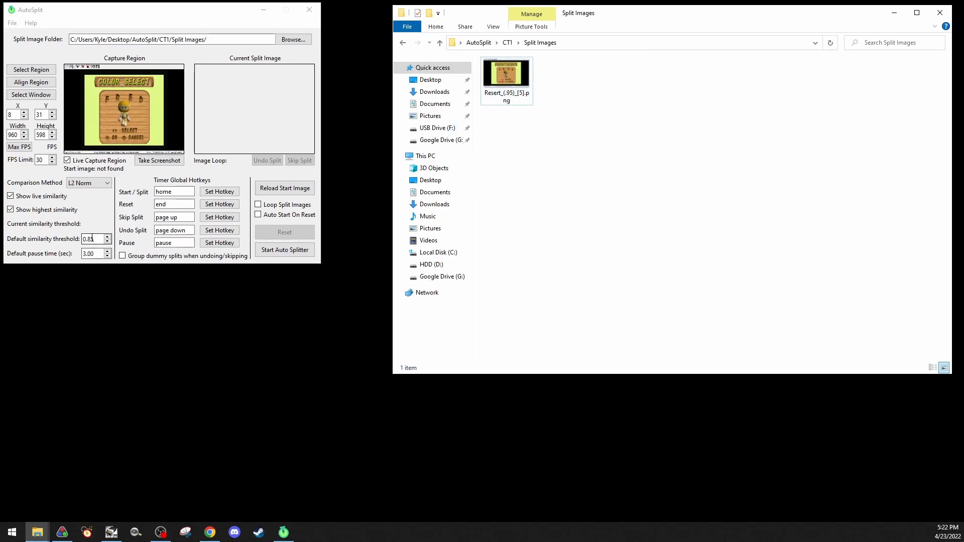
pyautogui.click(522, 97)
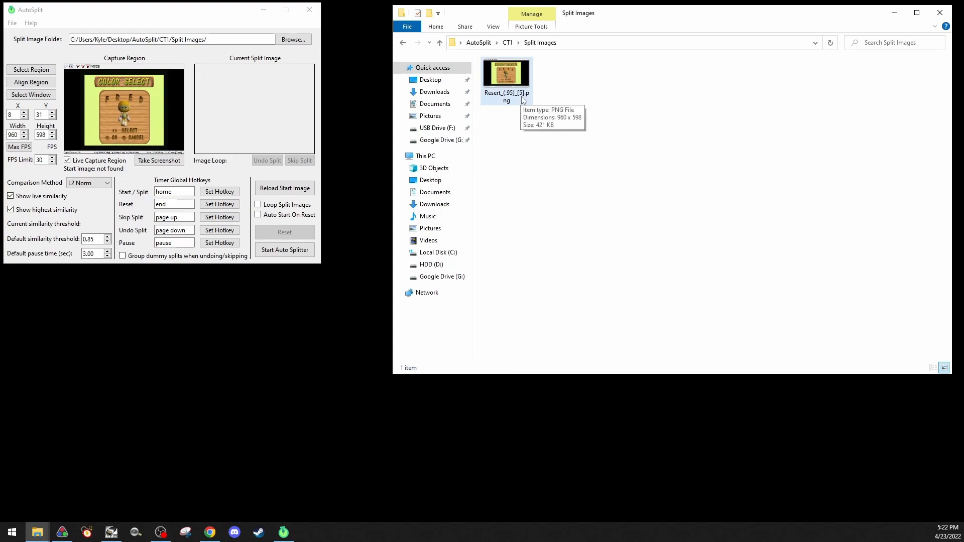
pyautogui.click(564, 154)
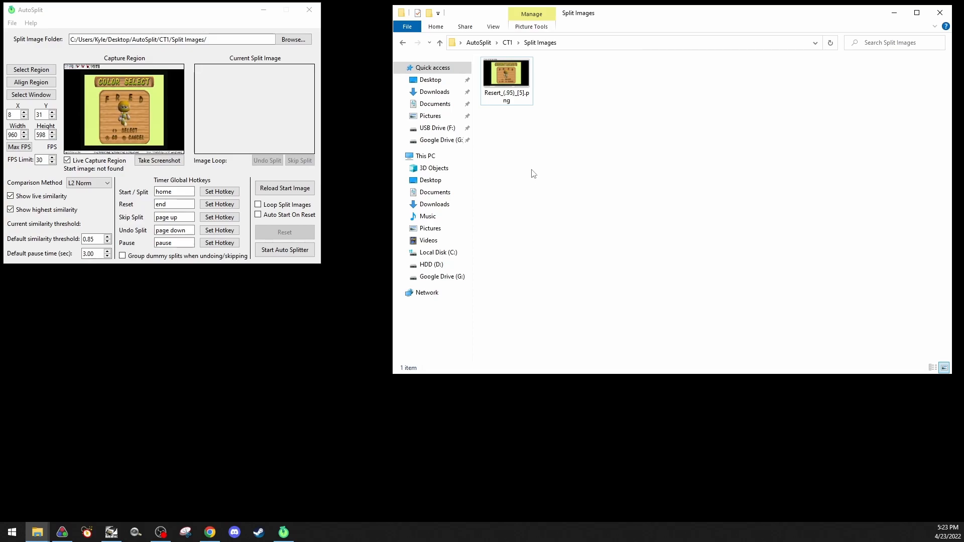
# Take an AutoSplit screenshot of the game's white screen and rename the new image as star_auto_splitter
pyautogui.click(170, 161)
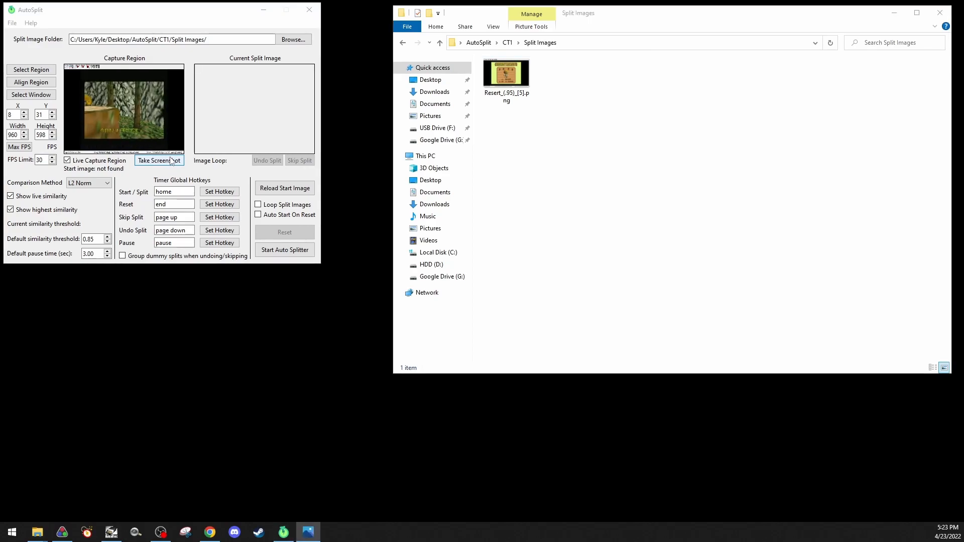
pyautogui.click(42, 159)
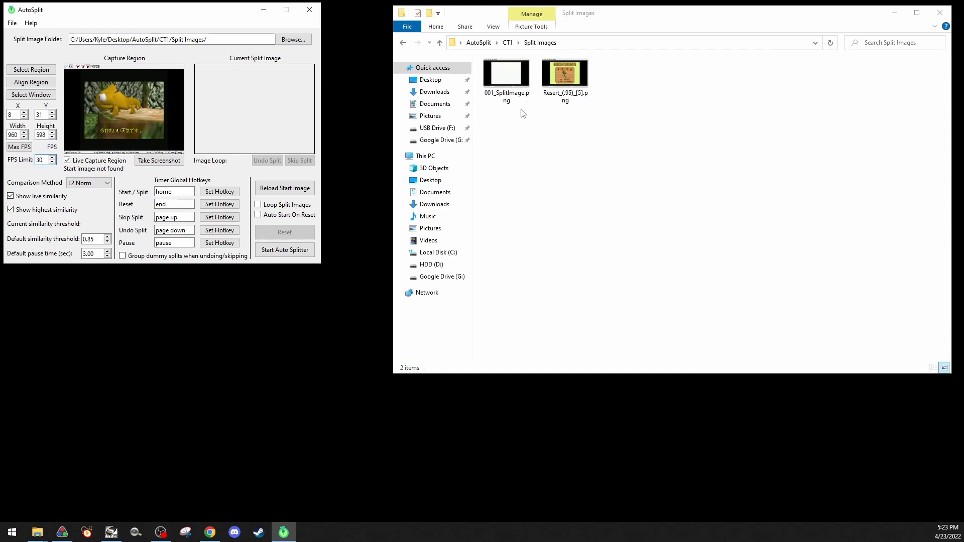
pyautogui.click(512, 96)
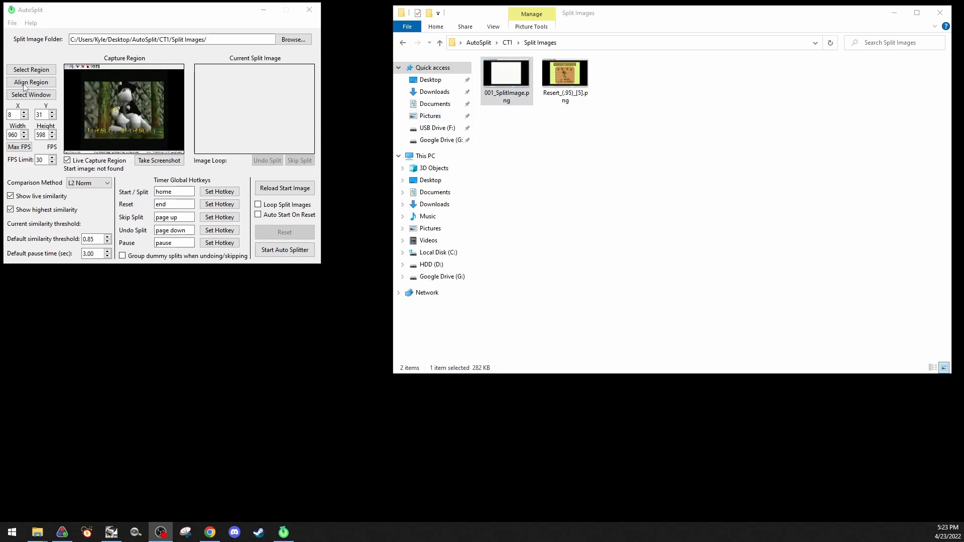
pyautogui.click(505, 97)
pyautogui.click(514, 95)
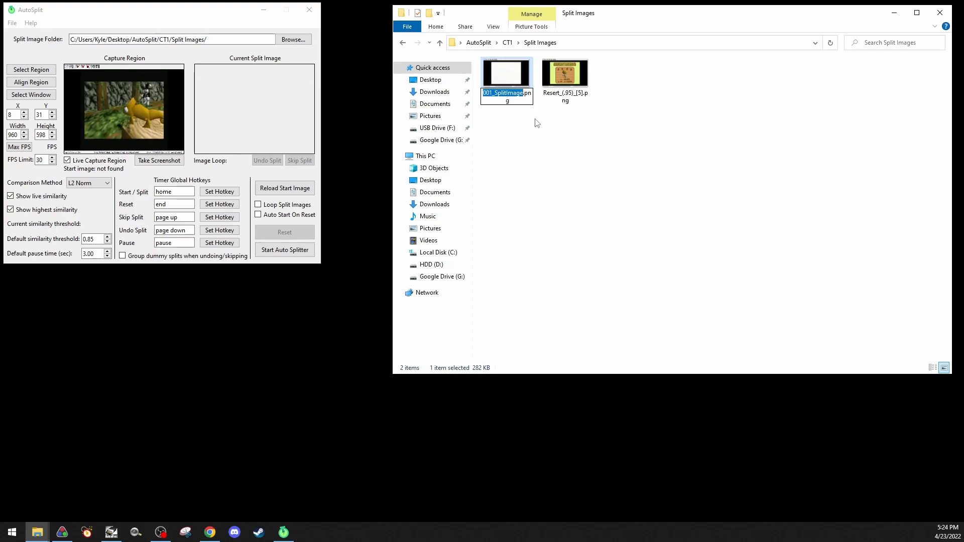
pyautogui.write('start')
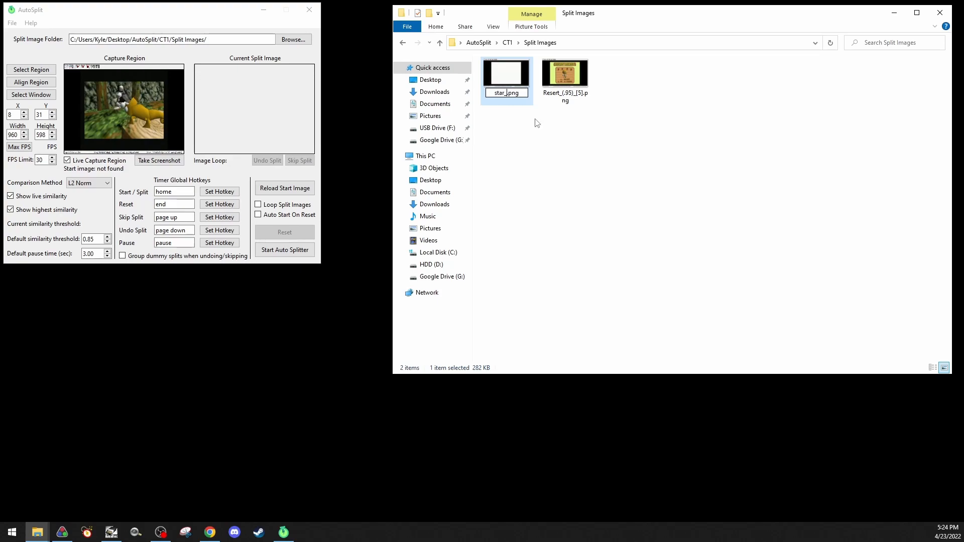
pyautogui.write('auto_sp')
pyautogui.write('ter')
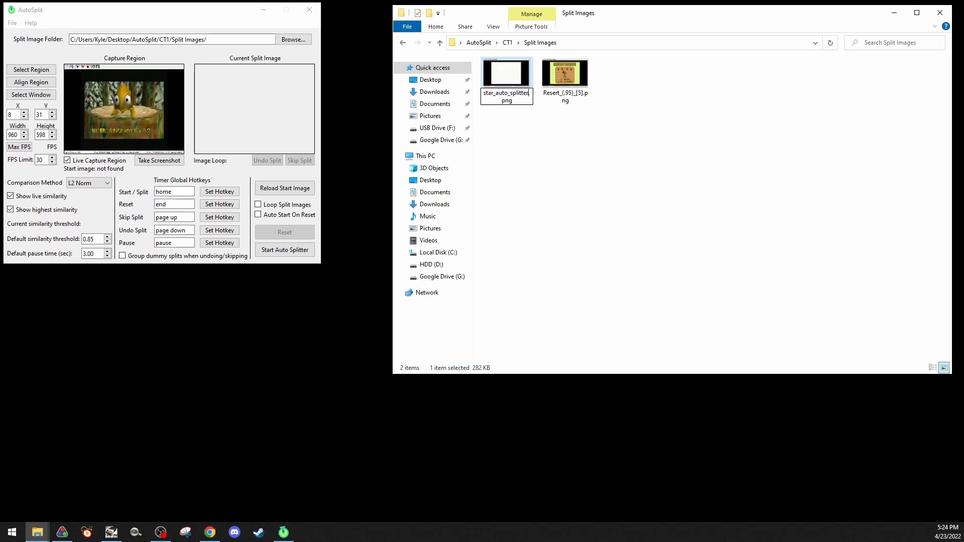
pyautogui.press('Return')
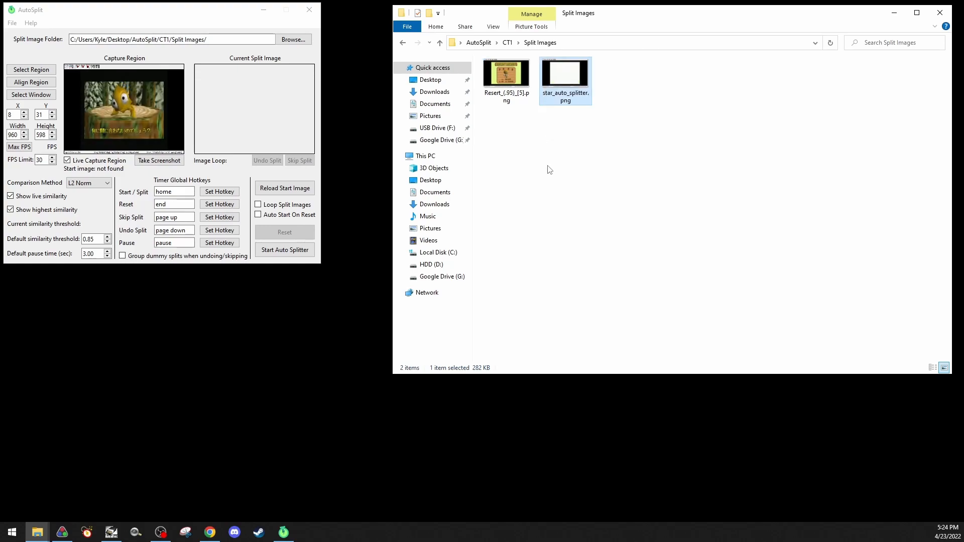
pyautogui.click(560, 175)
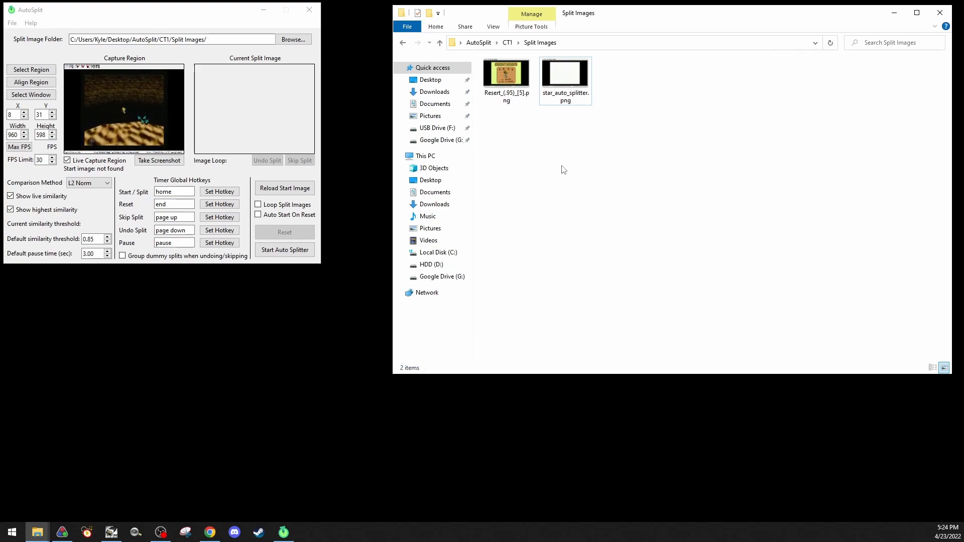
# Take an AutoSplit screenshot of the grey flash at the stage's end and paste two copies of its file in the same folder
pyautogui.click(171, 160)
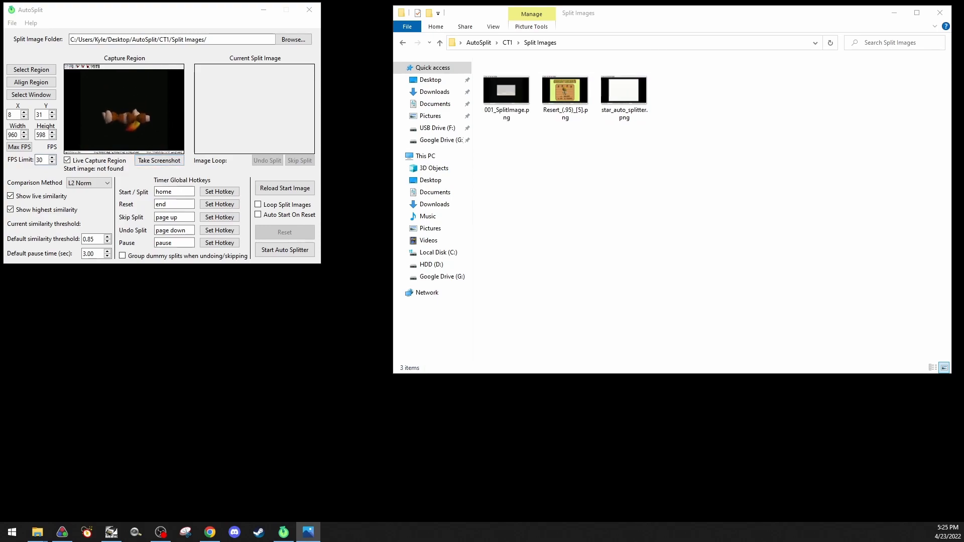
pyautogui.hotkey('alt', 'F4')
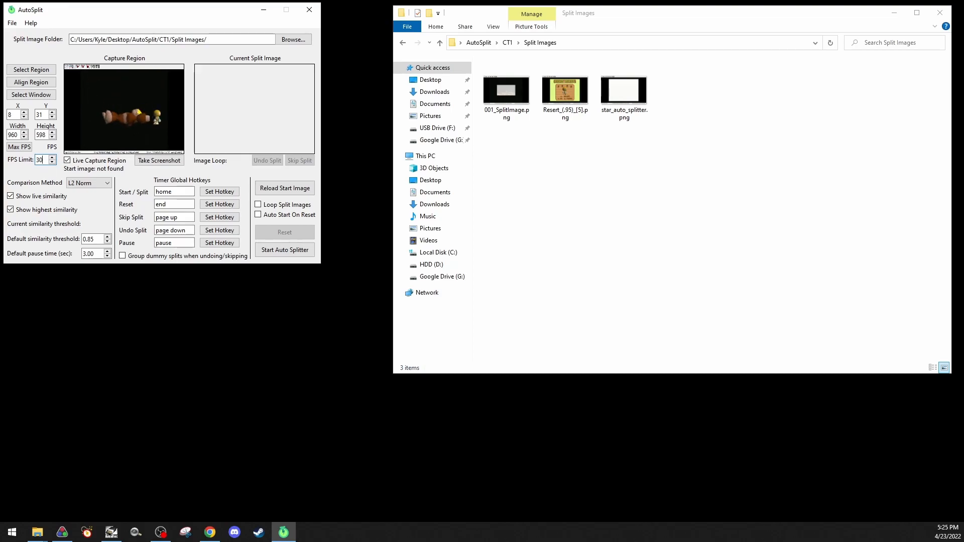
pyautogui.click(512, 97)
pyautogui.rightClick(511, 97)
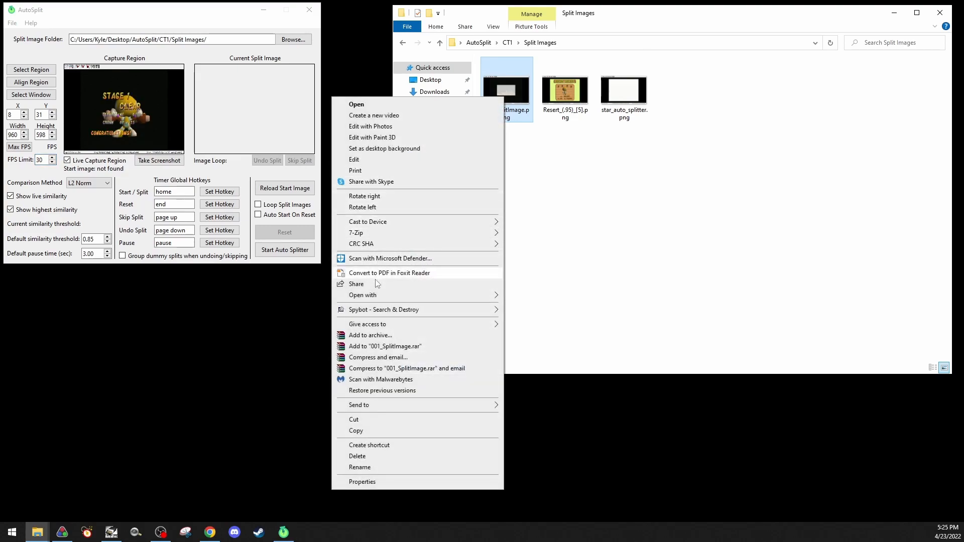
pyautogui.click(382, 430)
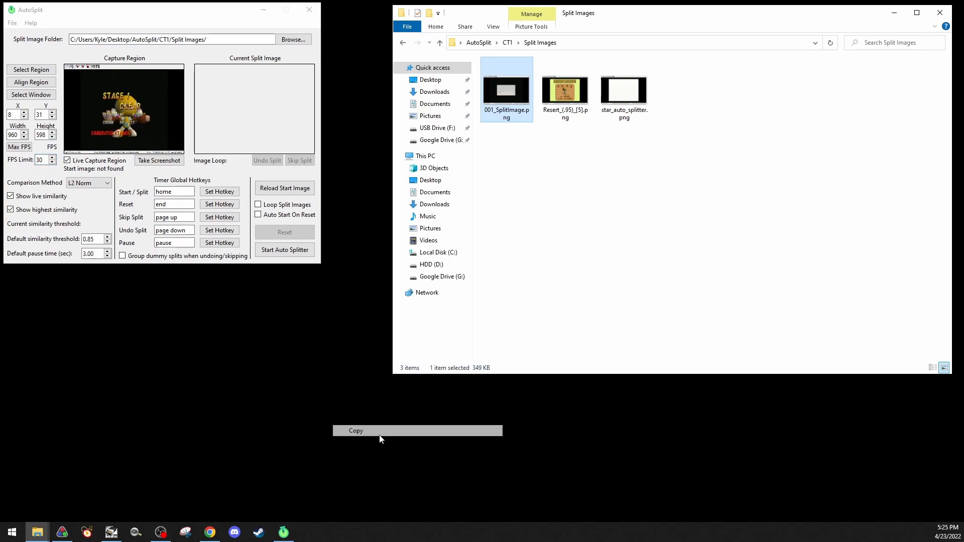
pyautogui.rightClick(522, 201)
pyautogui.click(454, 269)
pyautogui.rightClick(434, 206)
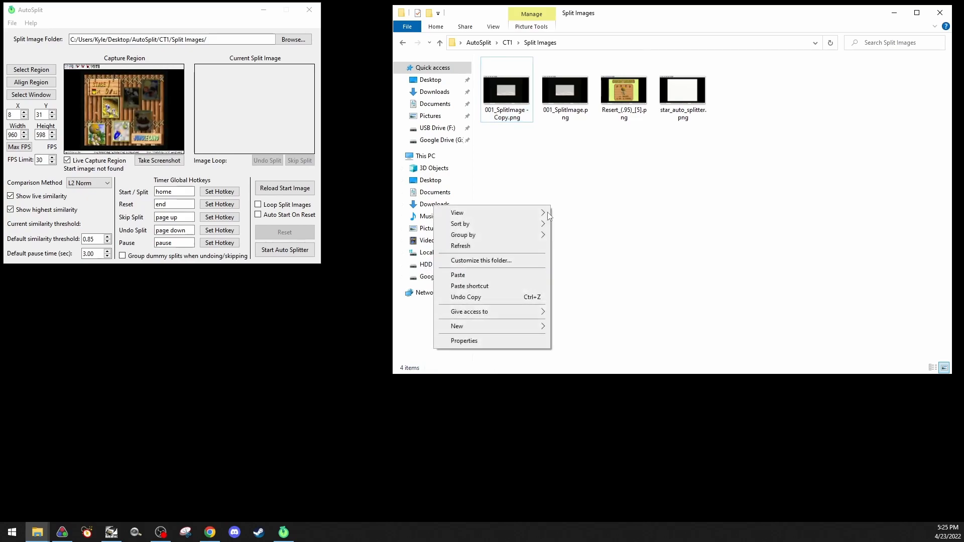
pyautogui.click(507, 274)
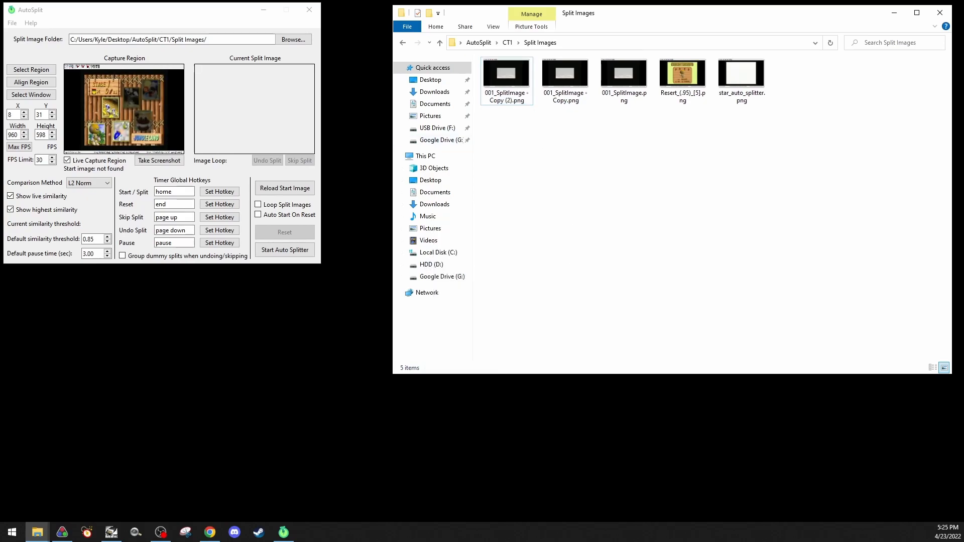
# Bring up the Chameleon Twist Any% splits timer and rename the second screenshot copy as 001_Jungle Land
pyautogui.click(62, 532)
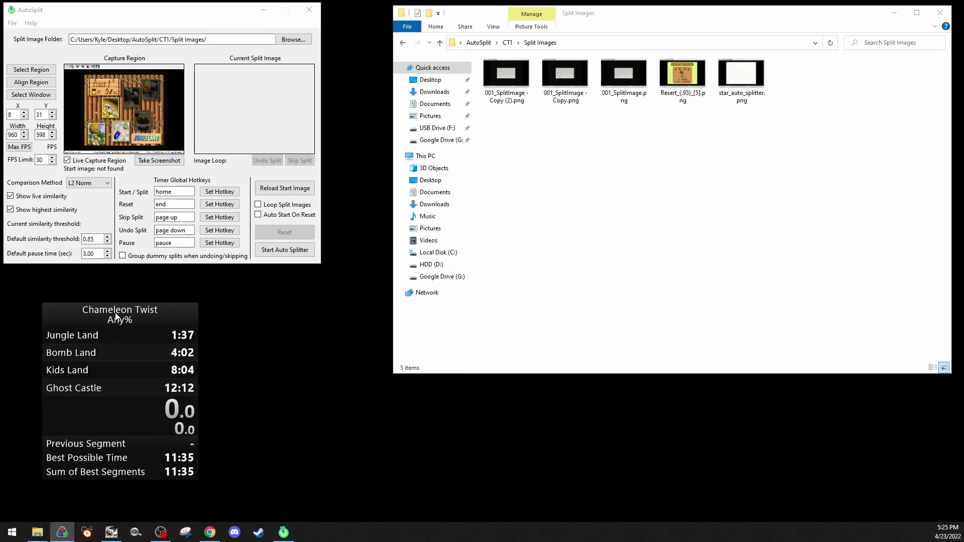
pyautogui.click(511, 101)
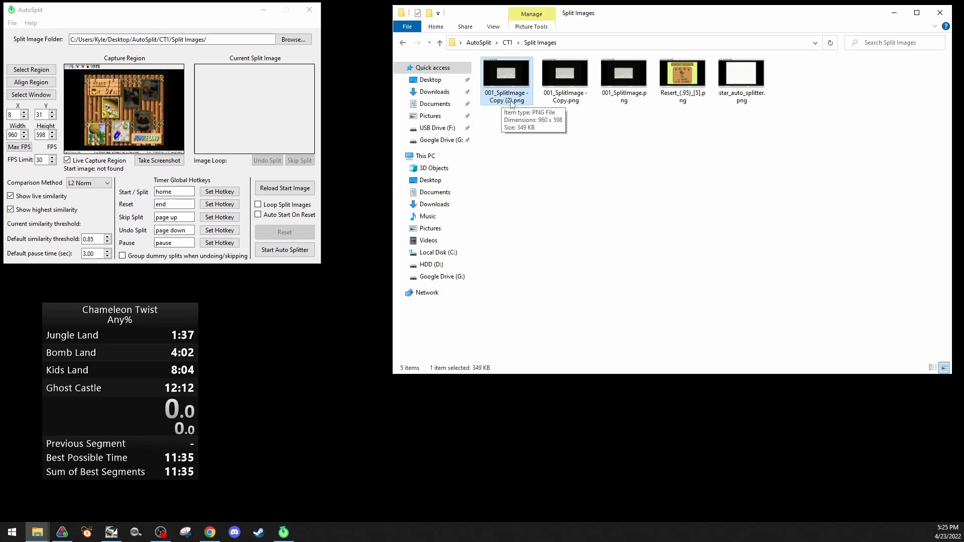
pyautogui.hotkey('alt', 'Tab')
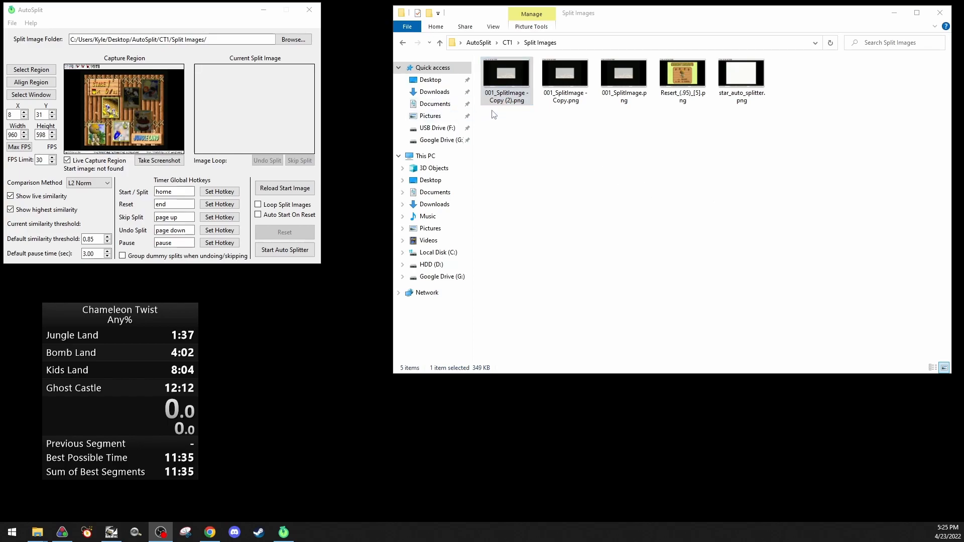
pyautogui.click(501, 102)
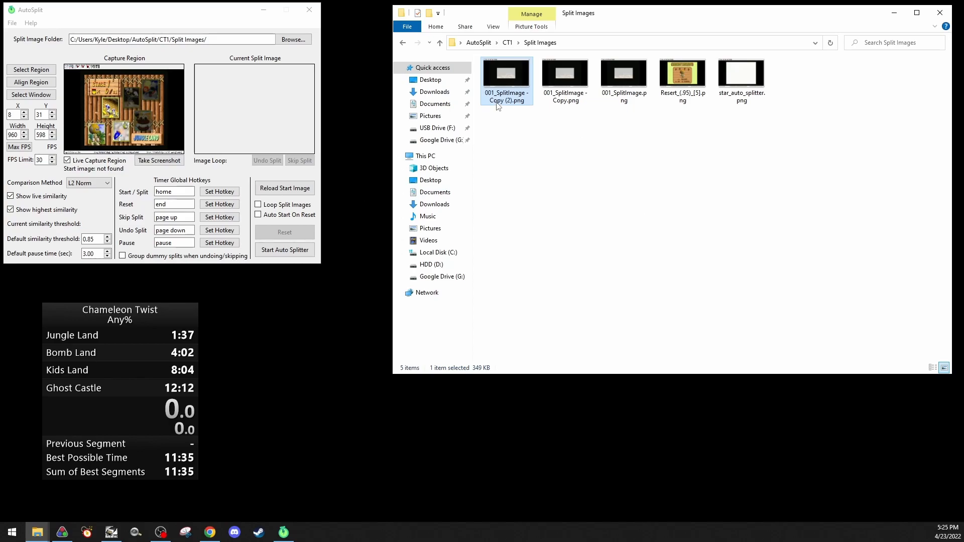
pyautogui.click(503, 95)
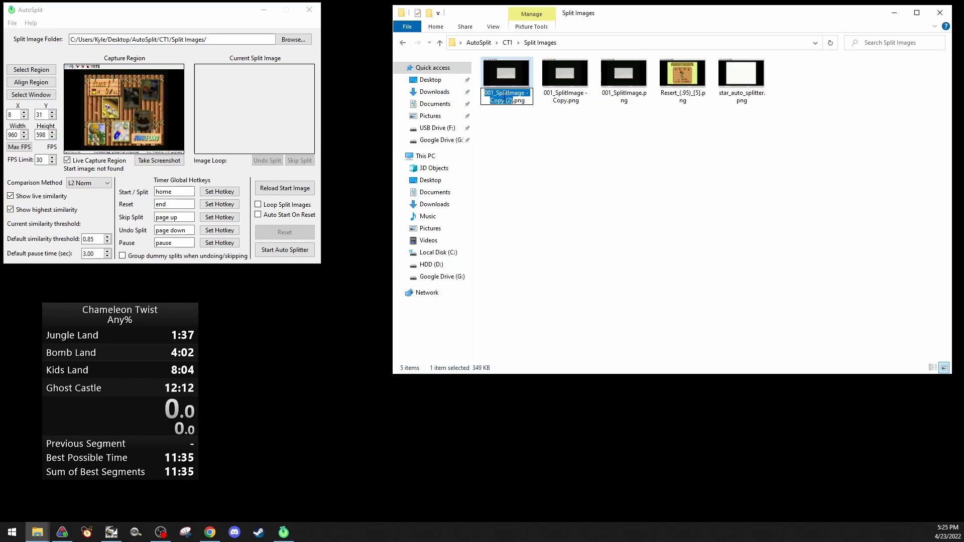
pyautogui.write('001')
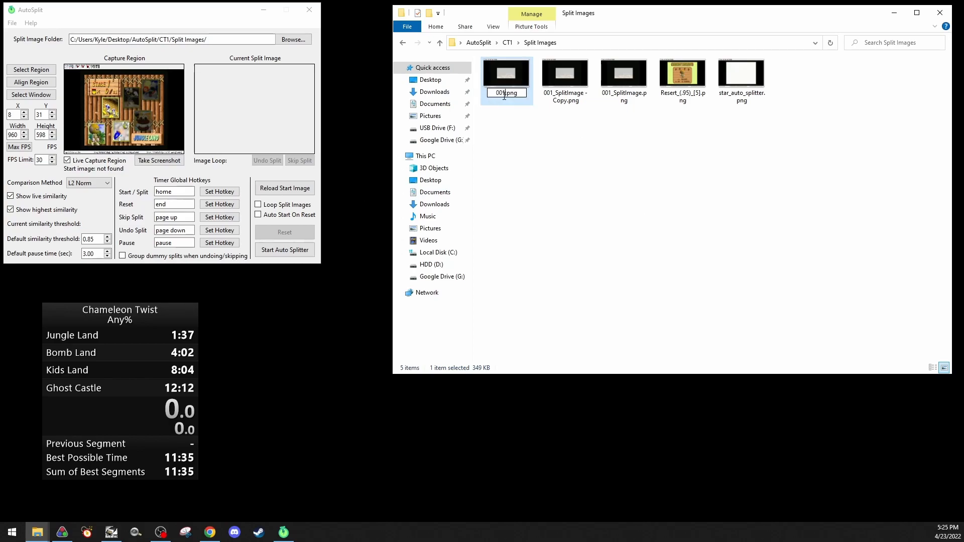
pyautogui.write('_Jungle Land')
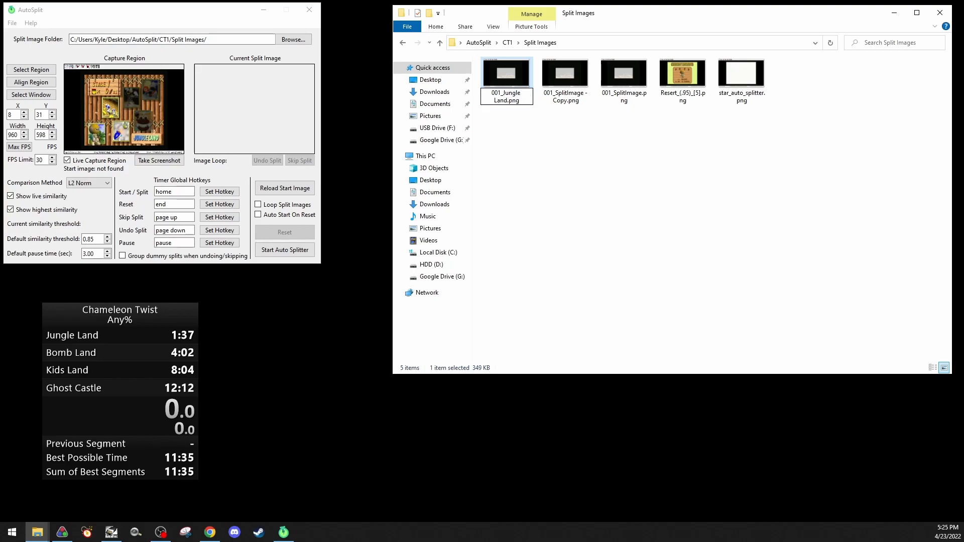
pyautogui.write('_')
pyautogui.press('BackSpace')
pyautogui.press('Return')
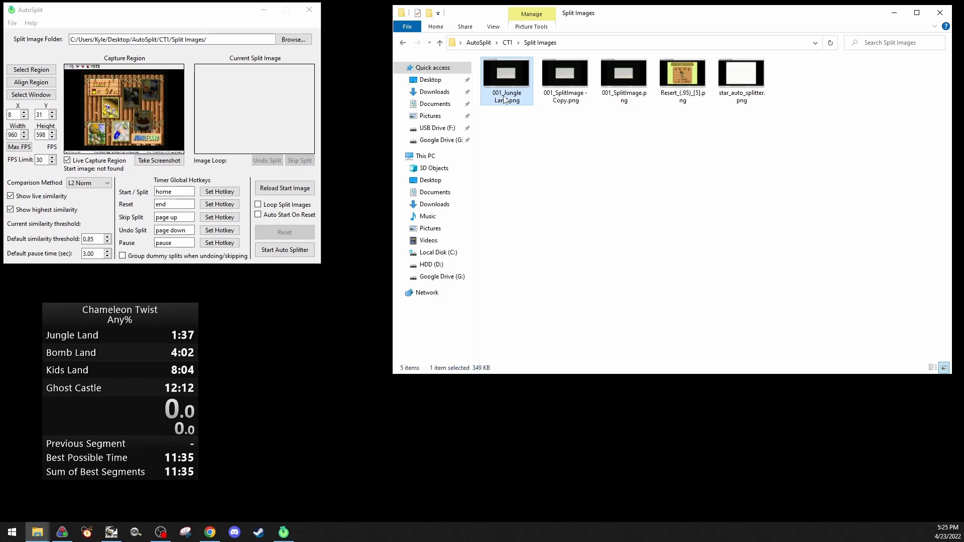
# Rename the remaining copy of the grey-flash split image as 002_Bomb Land
pyautogui.click(563, 96)
pyautogui.click(567, 97)
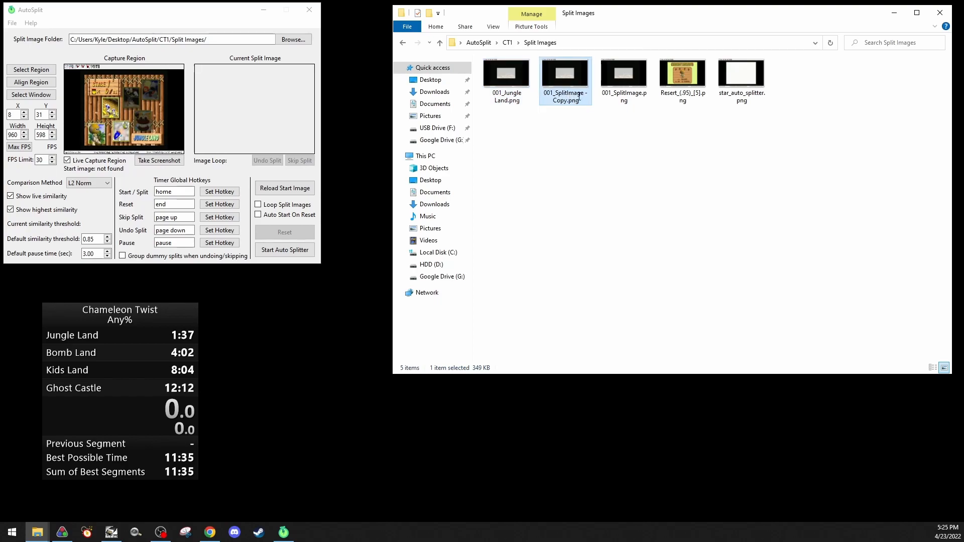
pyautogui.write('002')
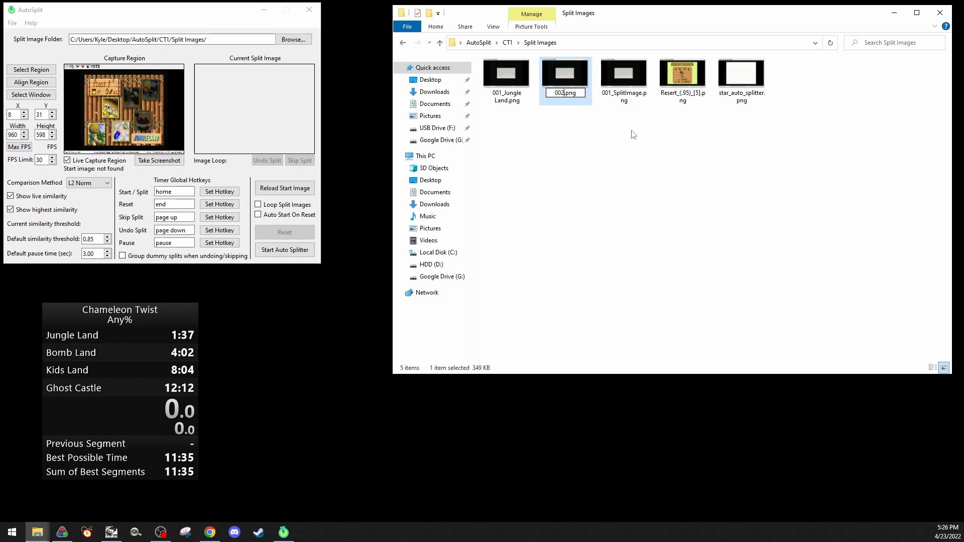
pyautogui.write('_Bomb Land')
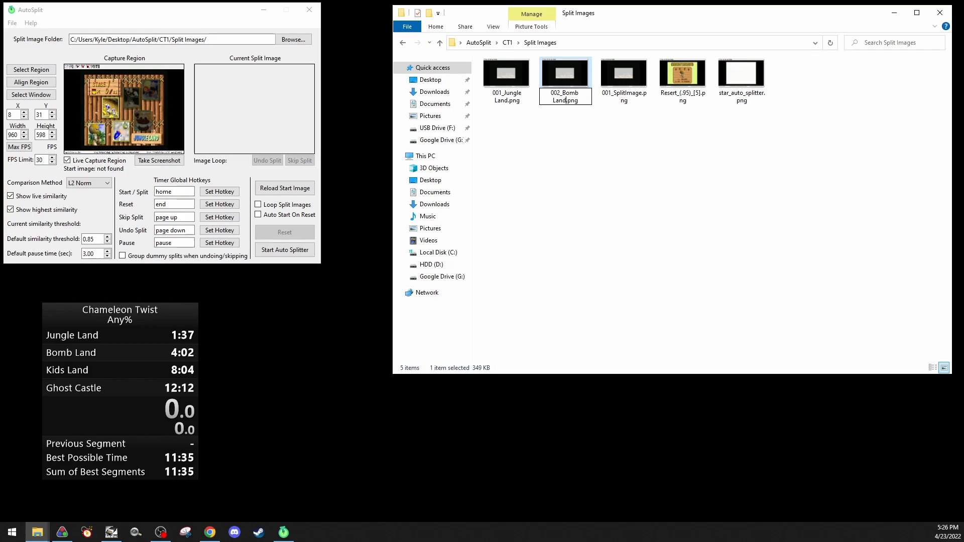
pyautogui.press('Return')
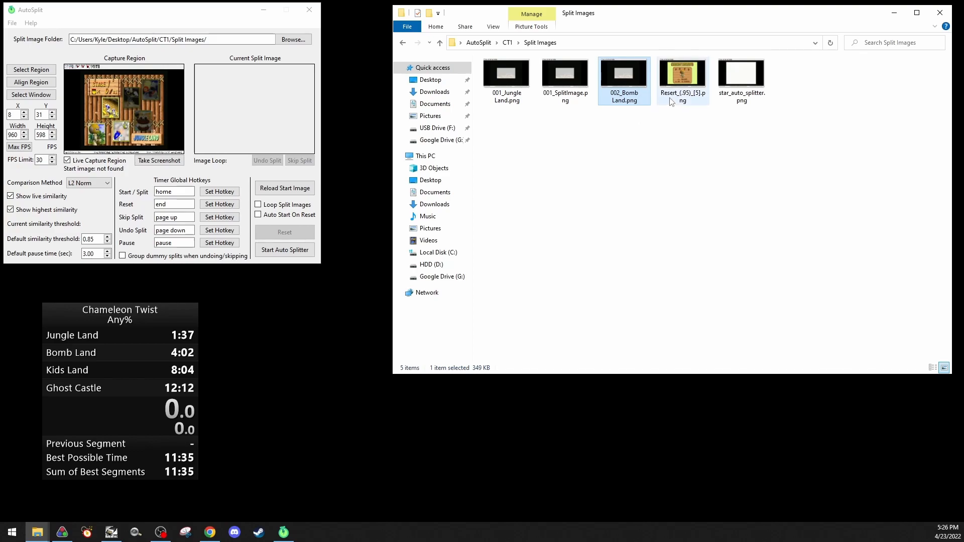
# Rename the original grey-flash image 001_SplitImage as 003_Kids Land
pyautogui.click(572, 105)
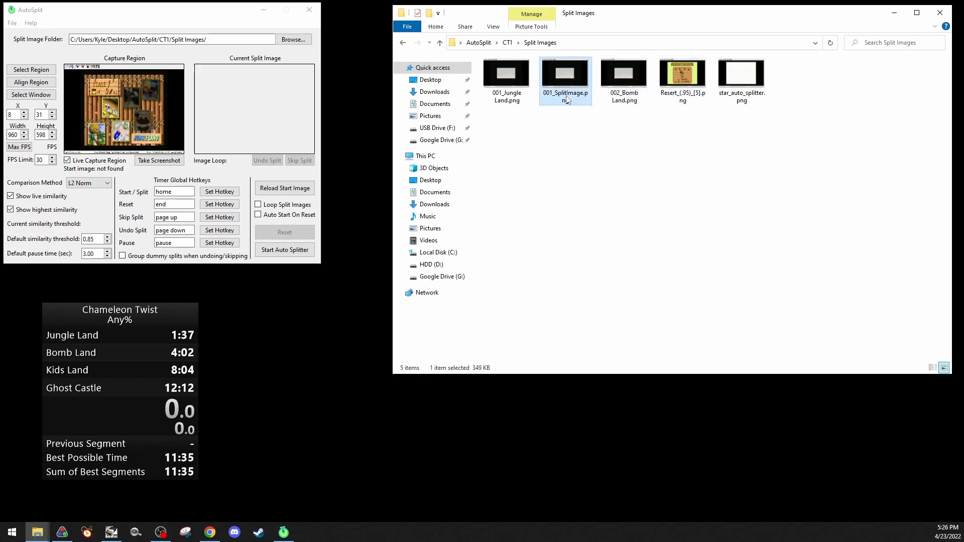
pyautogui.click(567, 100)
pyautogui.write('003_Kids Land')
pyautogui.press('Return')
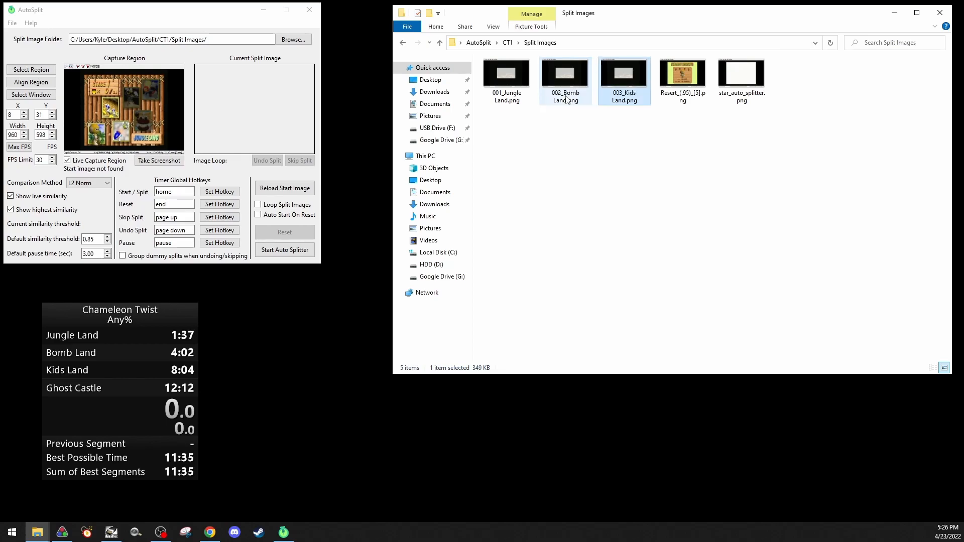
pyautogui.click(656, 176)
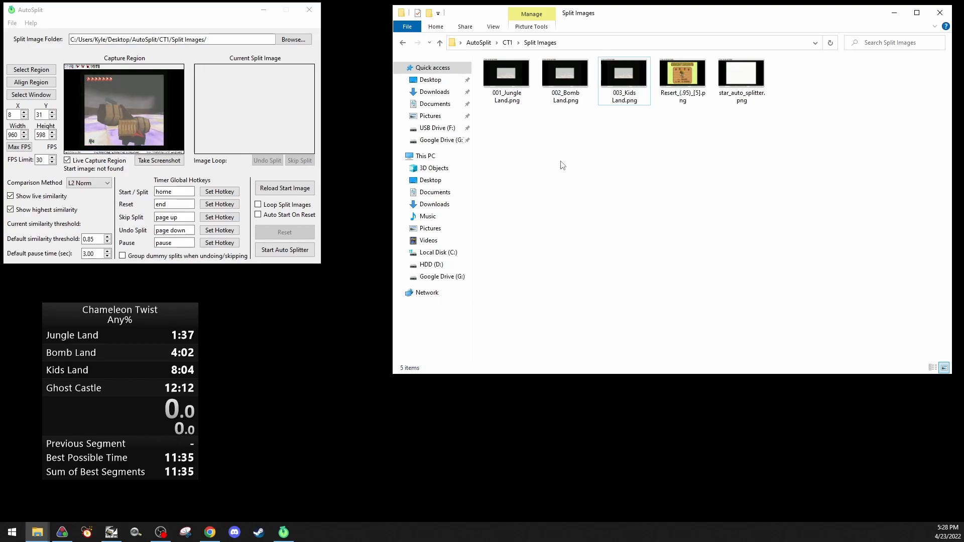
# Take an AutoSplit screenshot of the game's white screen at the end of the final level and close the image preview
pyautogui.click(158, 162)
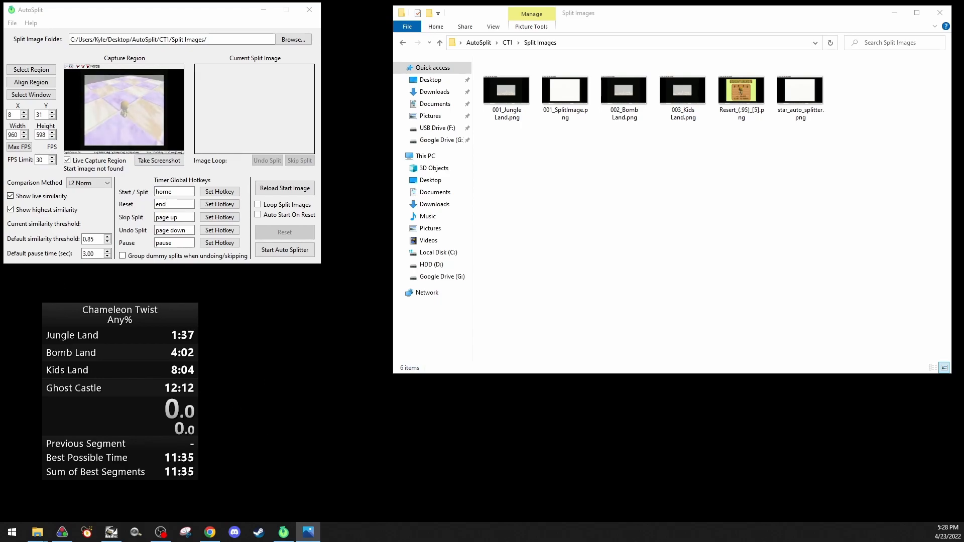
pyautogui.hotkey('alt', 'F4')
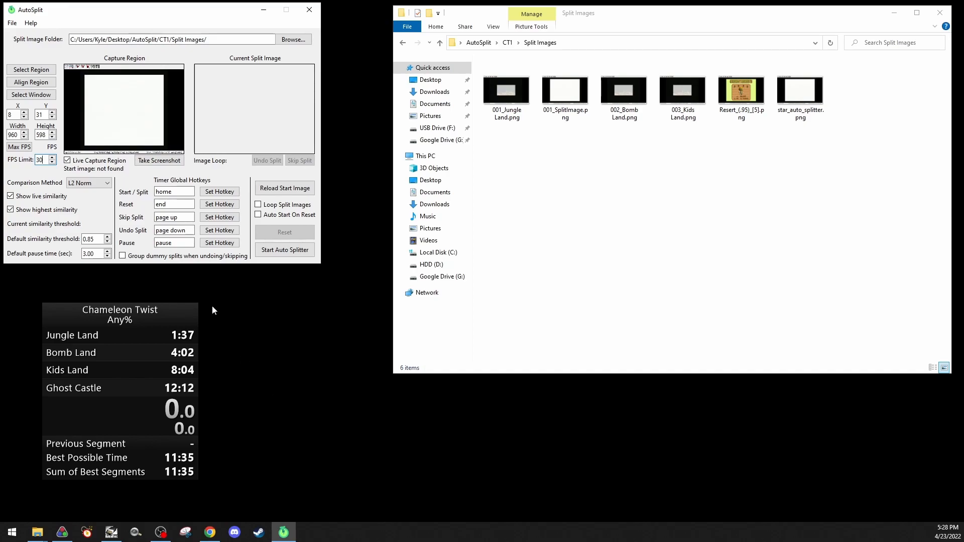
pyautogui.click(616, 262)
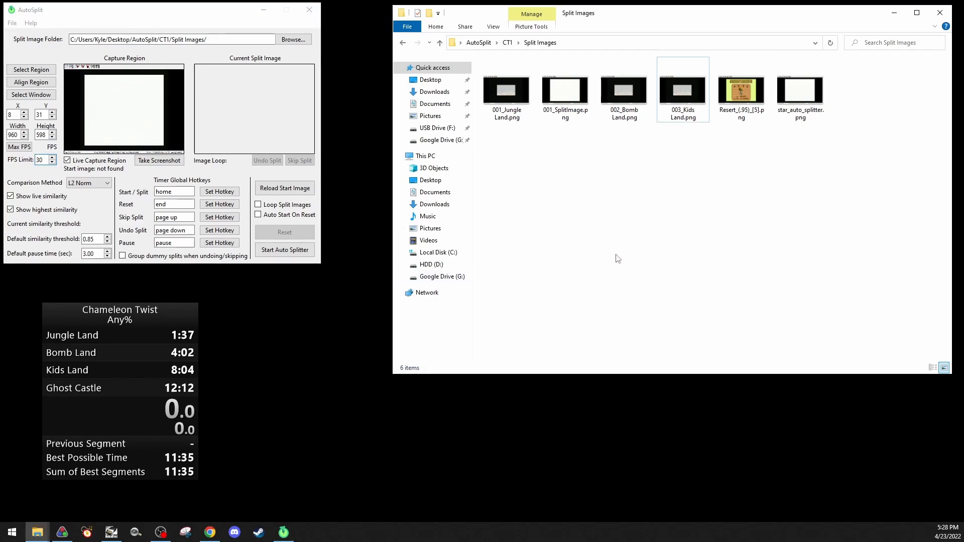
# Rename the new white-screen image 001_SplitImage as 004_Ghost Castle
pyautogui.click(742, 120)
pyautogui.click(577, 112)
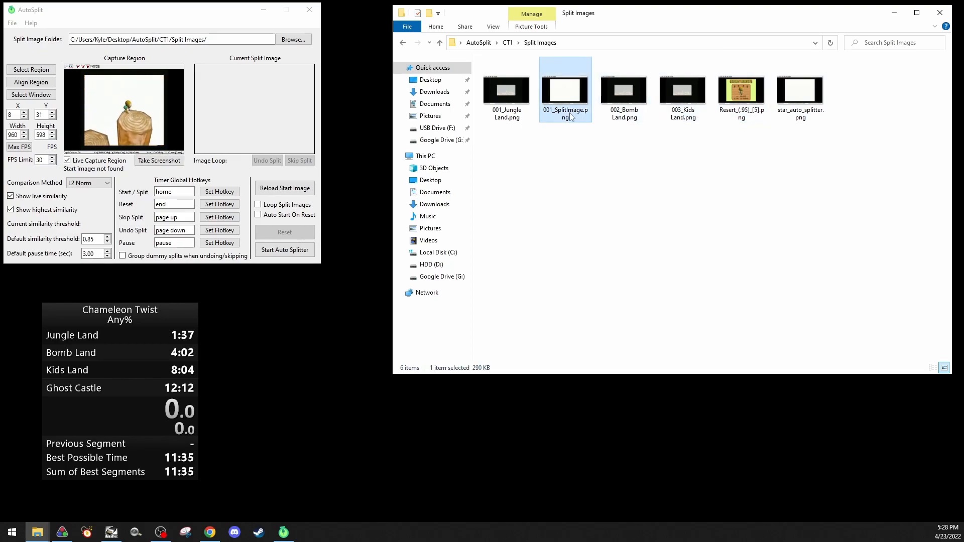
pyautogui.click(568, 112)
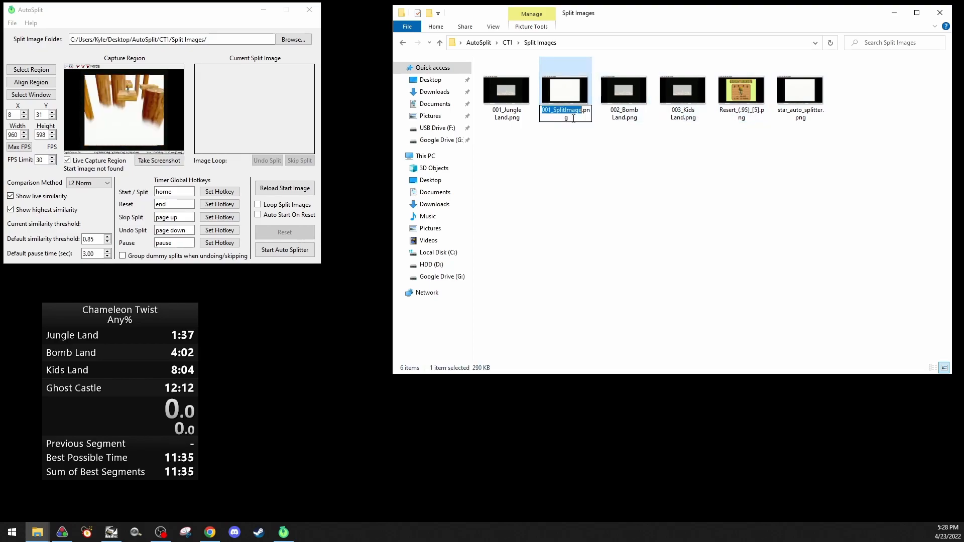
pyautogui.write('00')
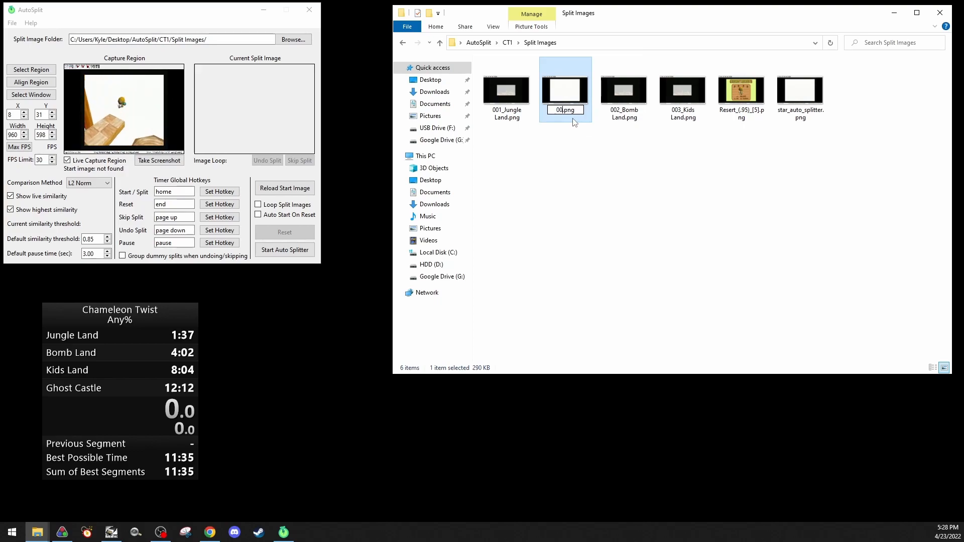
pyautogui.write('4')
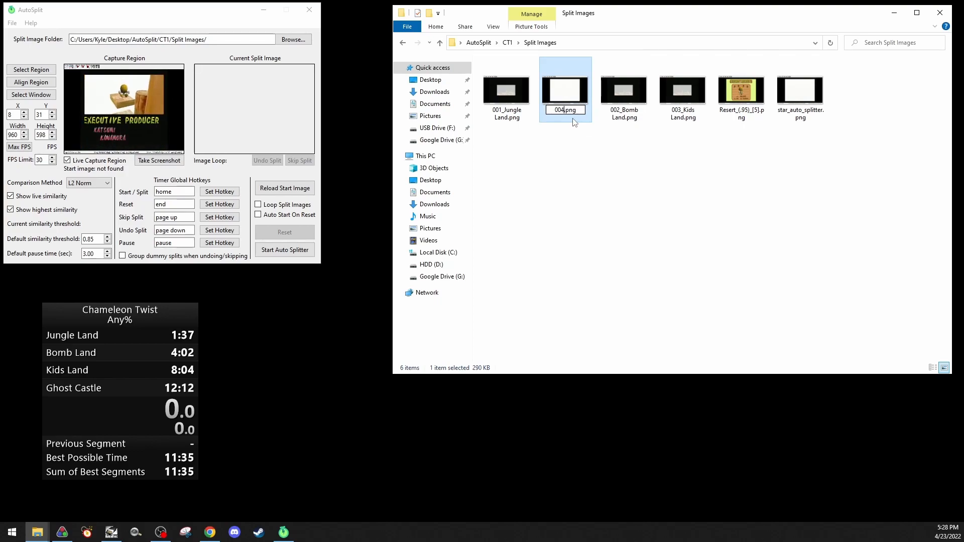
pyautogui.write('_Ghost Ca')
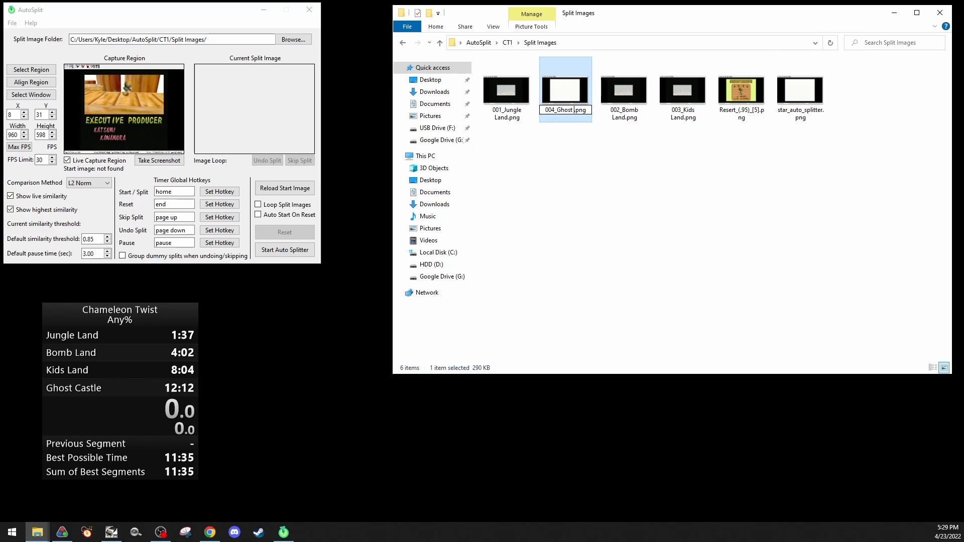
pyautogui.write('stle')
pyautogui.press('Return')
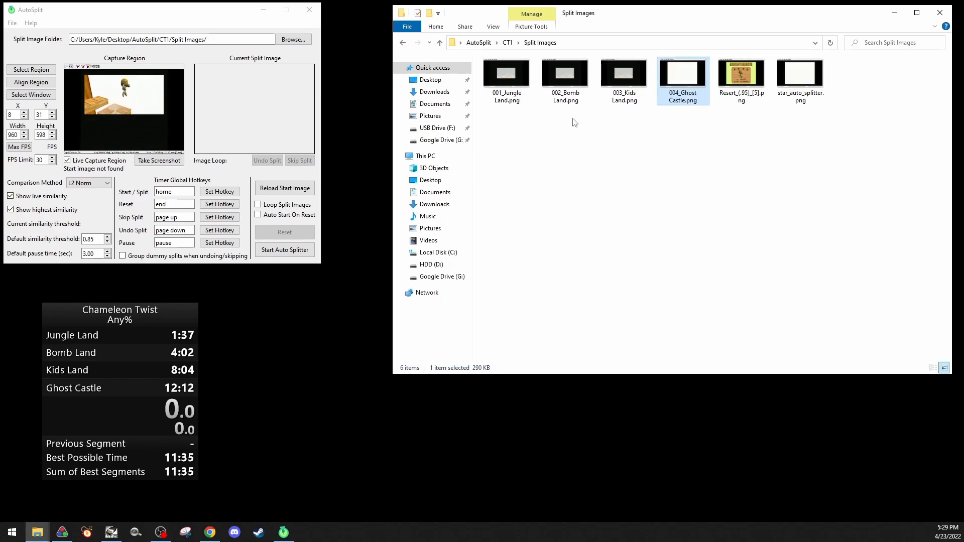
pyautogui.click(630, 197)
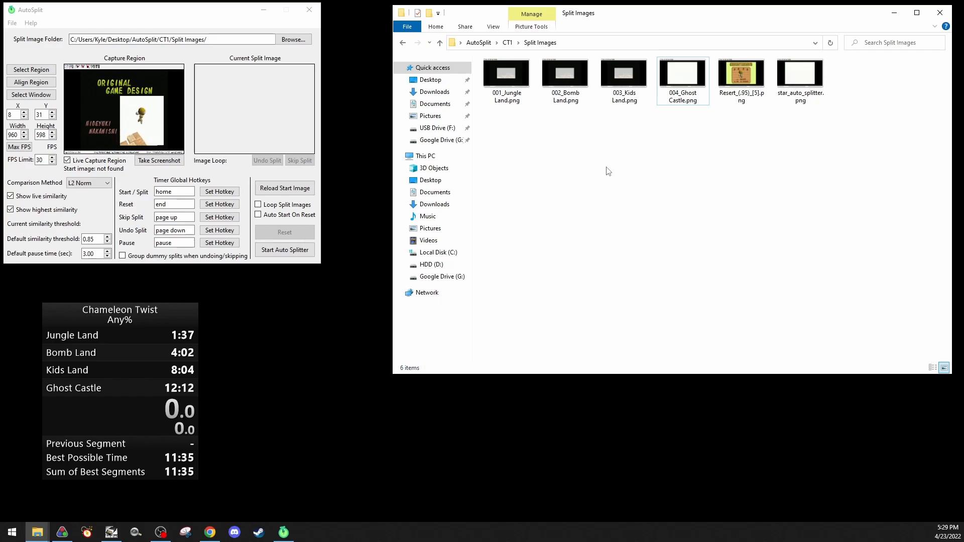
pyautogui.moveTo(624, 16)
pyautogui.mouseDown()
pyautogui.moveTo(608, 27)
pyautogui.moveTo(601, 163)
pyautogui.moveTo(624, 23)
pyautogui.mouseUp()
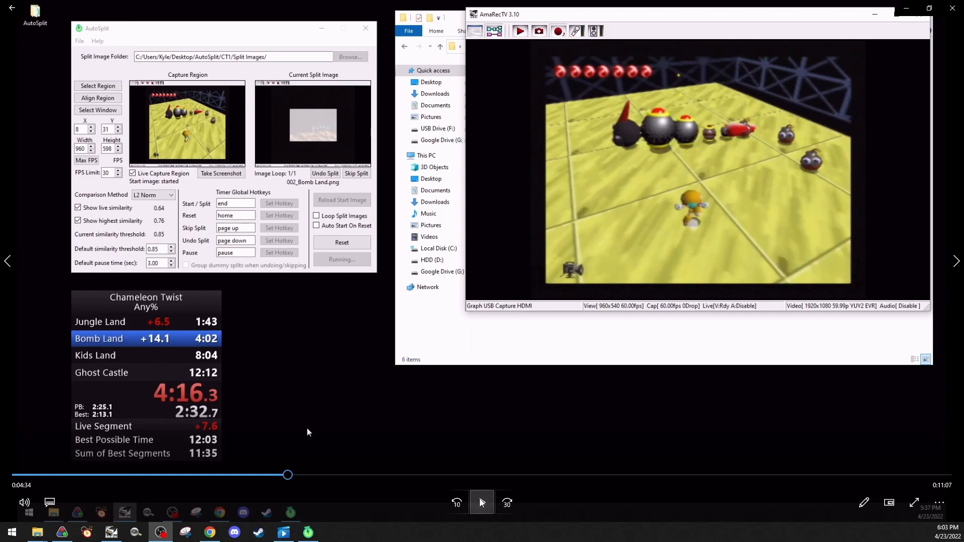
# Play and pause the recorded run to examine the Bomb Land split, and close the video player
pyautogui.click(482, 502)
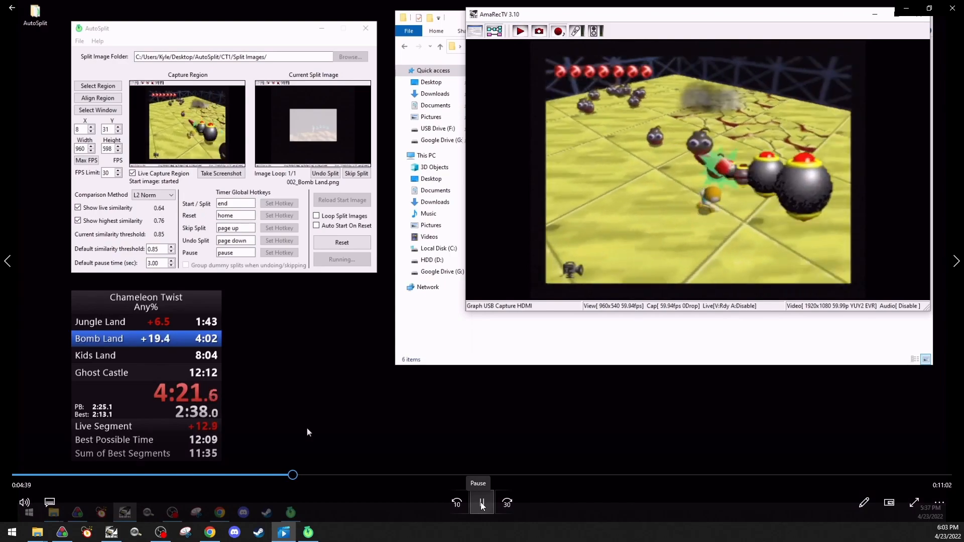
pyautogui.click(482, 504)
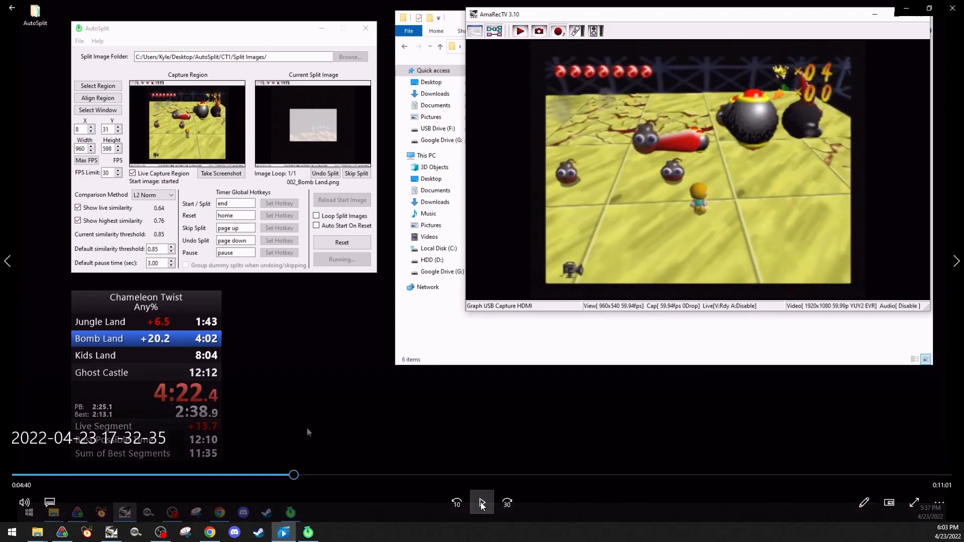
pyautogui.click(481, 503)
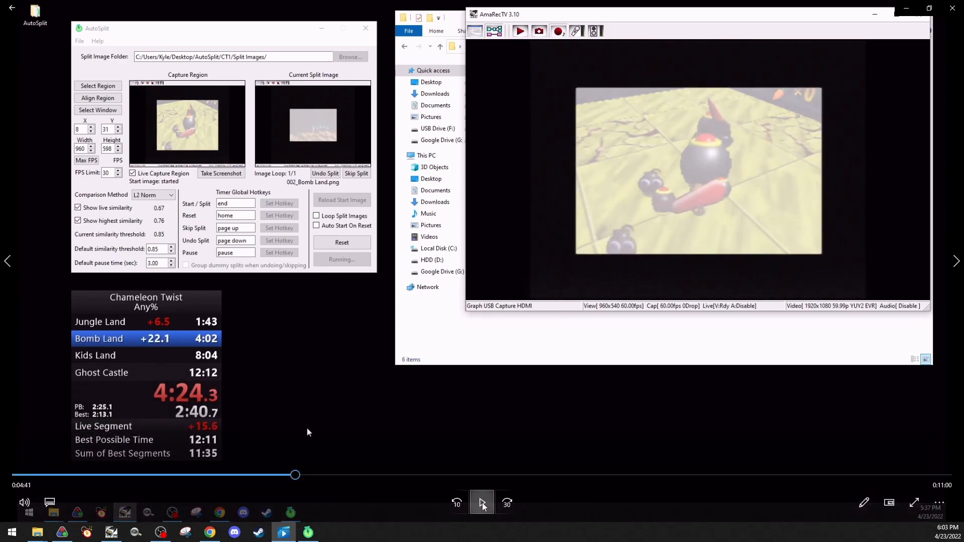
pyautogui.click(482, 504)
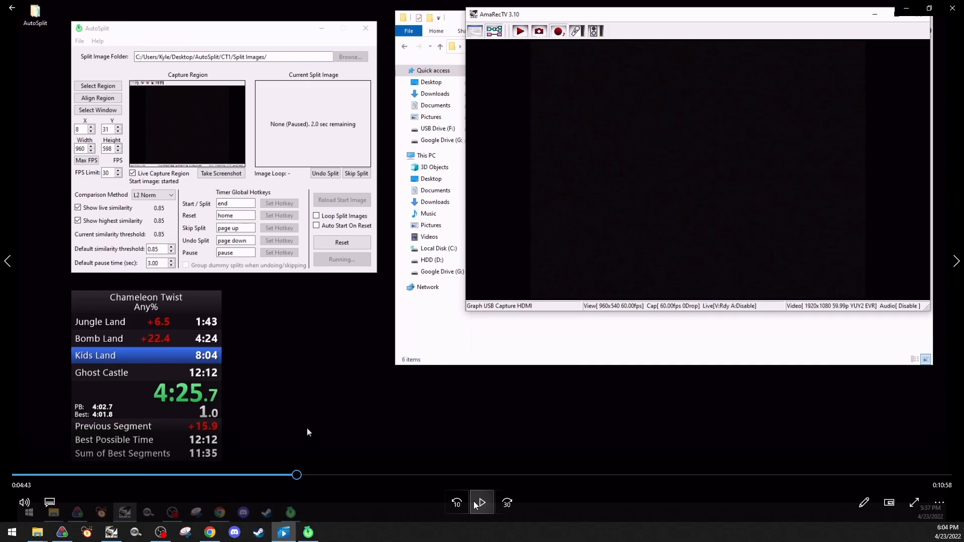
pyautogui.click(914, 508)
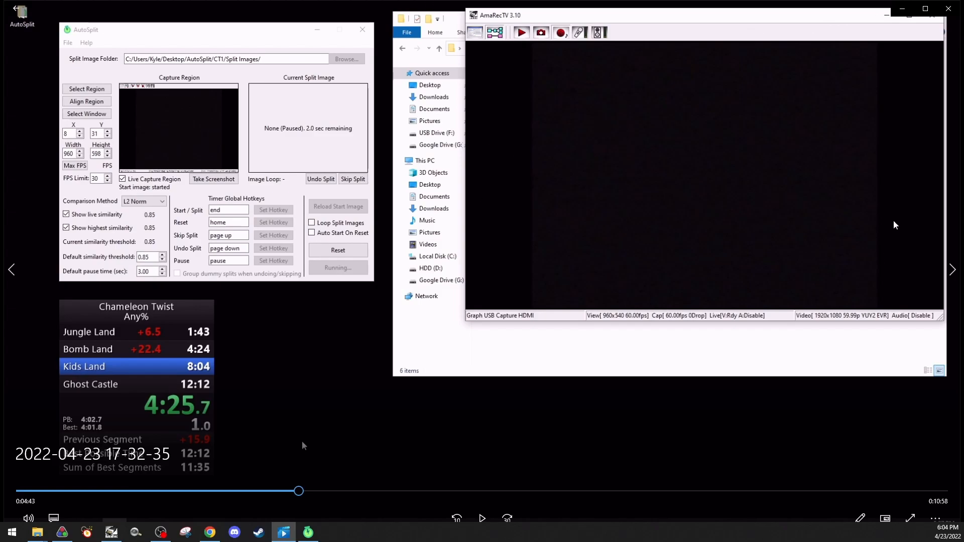
pyautogui.click(948, 10)
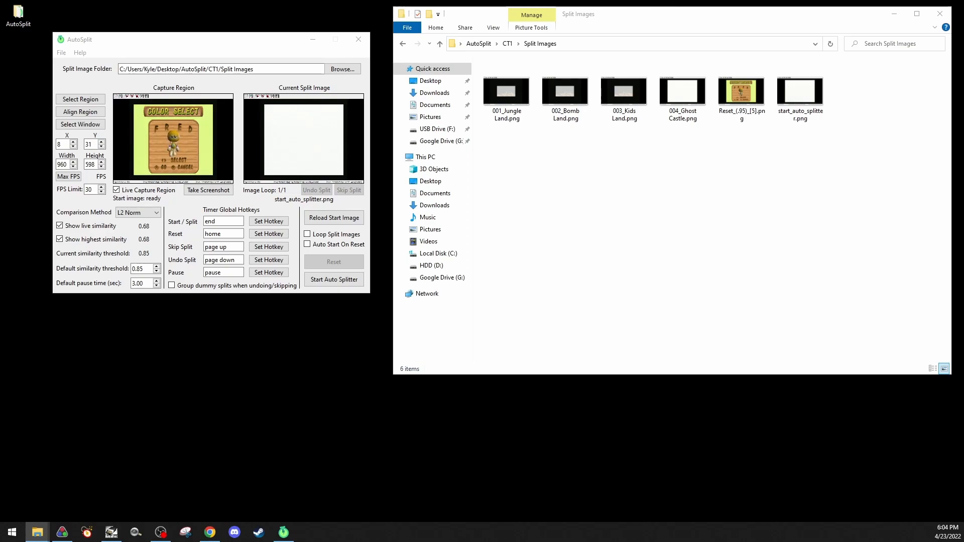
# Append _#1000# to the name of the 001_Jungle Land image
pyautogui.click(565, 92)
pyautogui.click(620, 97)
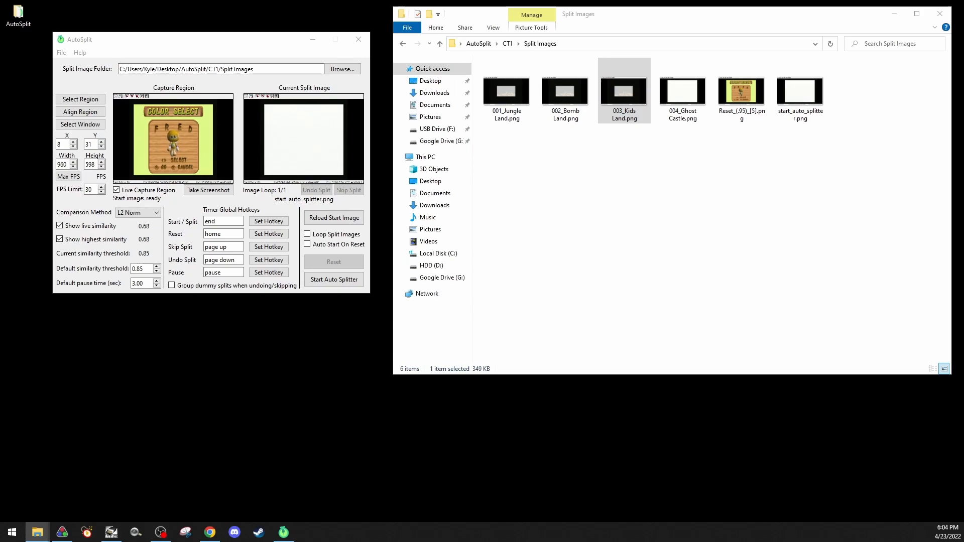
pyautogui.click(519, 116)
pyautogui.click(517, 116)
pyautogui.click(508, 118)
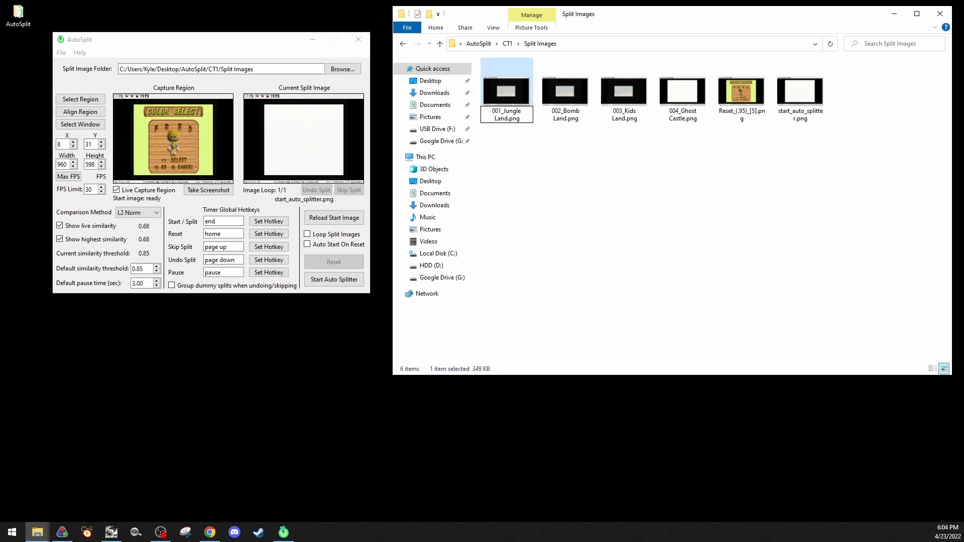
pyautogui.write('_#1000')
pyautogui.write('#')
pyautogui.press('Return')
# Append _#1000# to the name of the 002_Bomb Land image
pyautogui.click(566, 99)
pyautogui.click(566, 100)
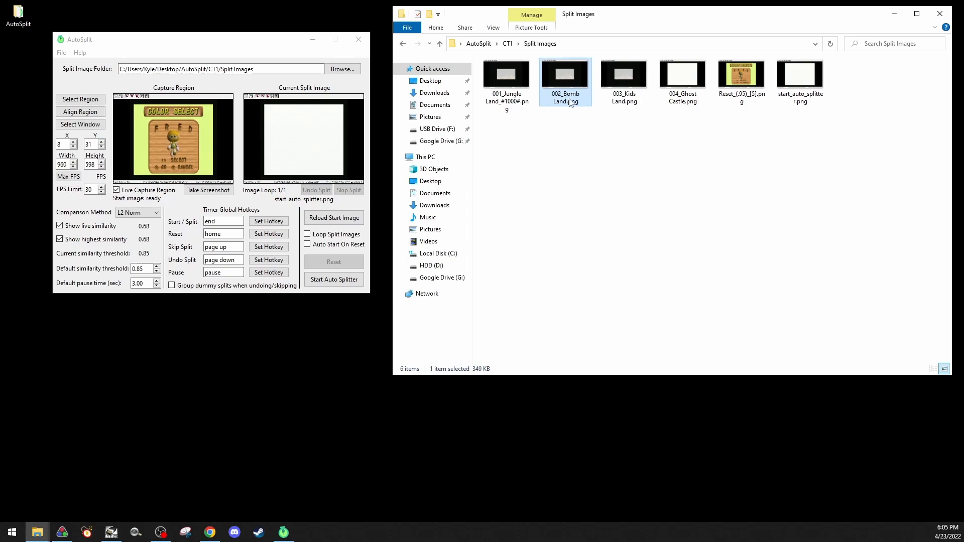
pyautogui.press('Right')
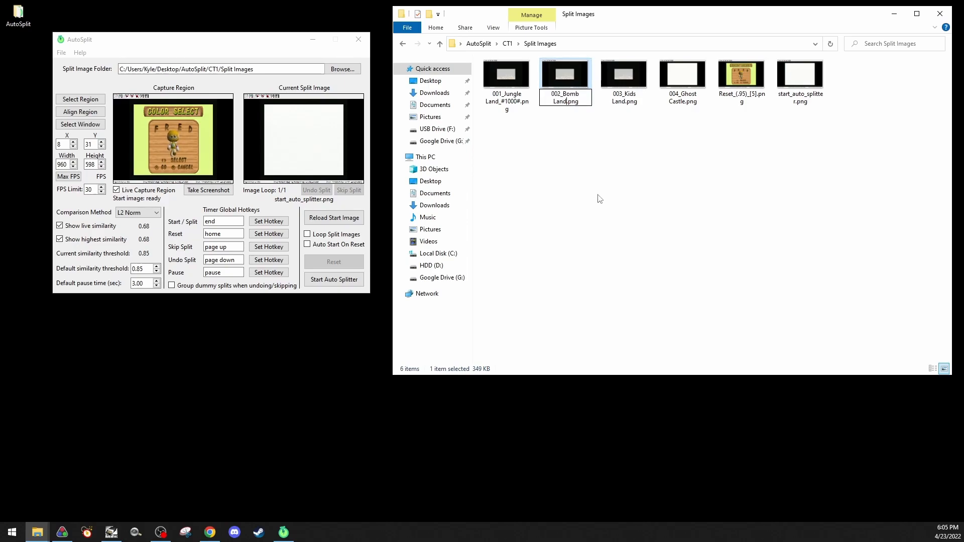
pyautogui.write('_')
pyautogui.write('#1000#')
pyautogui.press('Return')
# Append _#1000# to the name of the 003_Kids Land image
pyautogui.click(626, 104)
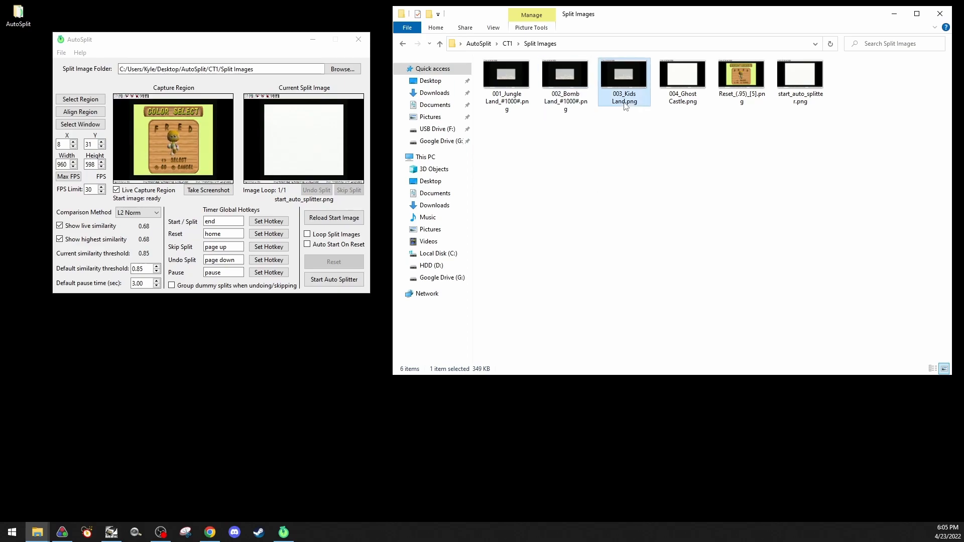
pyautogui.click(625, 101)
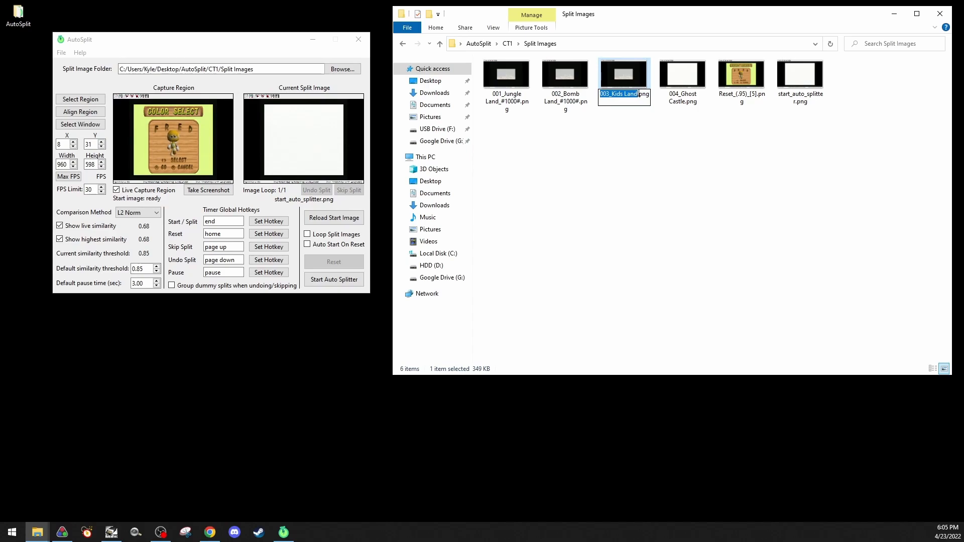
pyautogui.click(638, 94)
pyautogui.write('_1000')
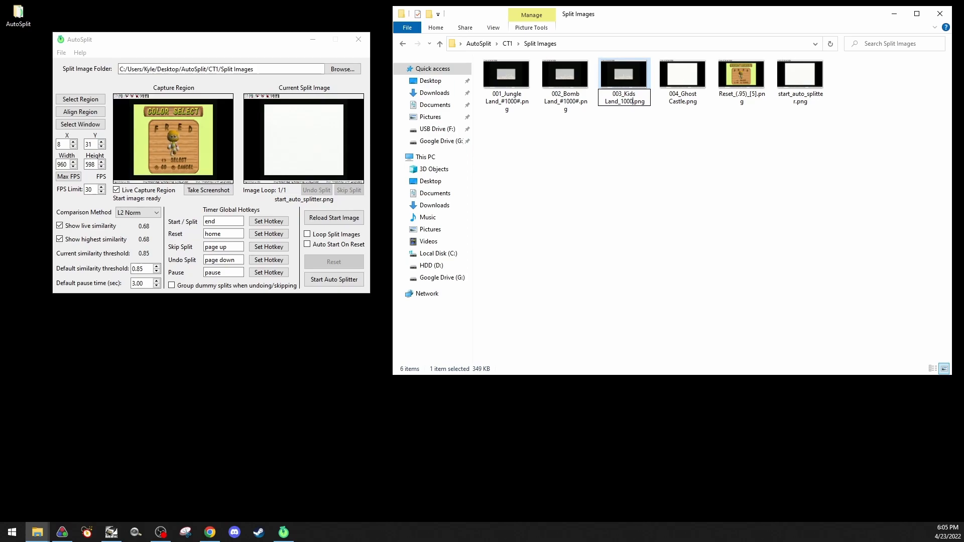
pyautogui.press('BackSpace')
pyautogui.press('BackSpace')
pyautogui.press('BackSpace')
pyautogui.press('BackSpace')
pyautogui.write('#1000#')
pyautogui.click(621, 234)
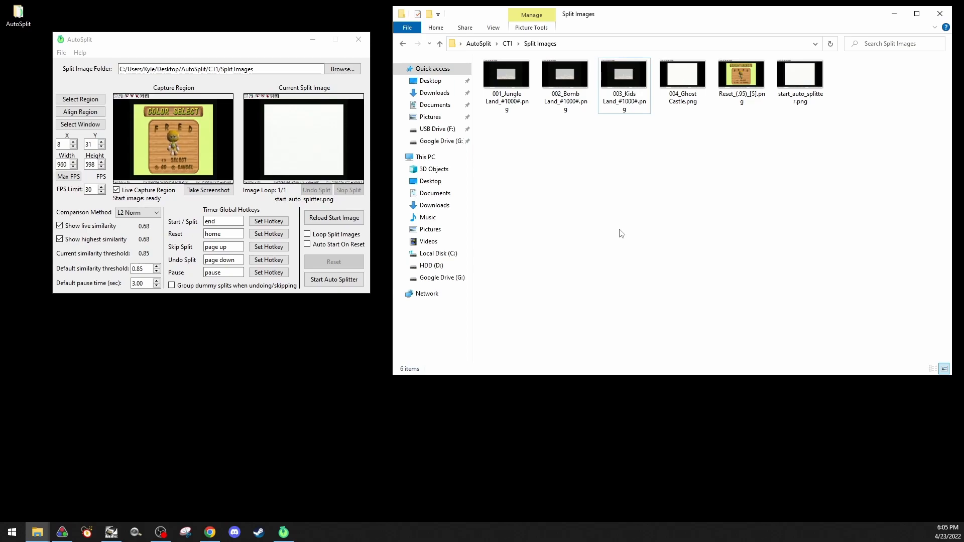
pyautogui.moveTo(511, 146); pyautogui.dragTo(796, 182)
pyautogui.click(753, 102)
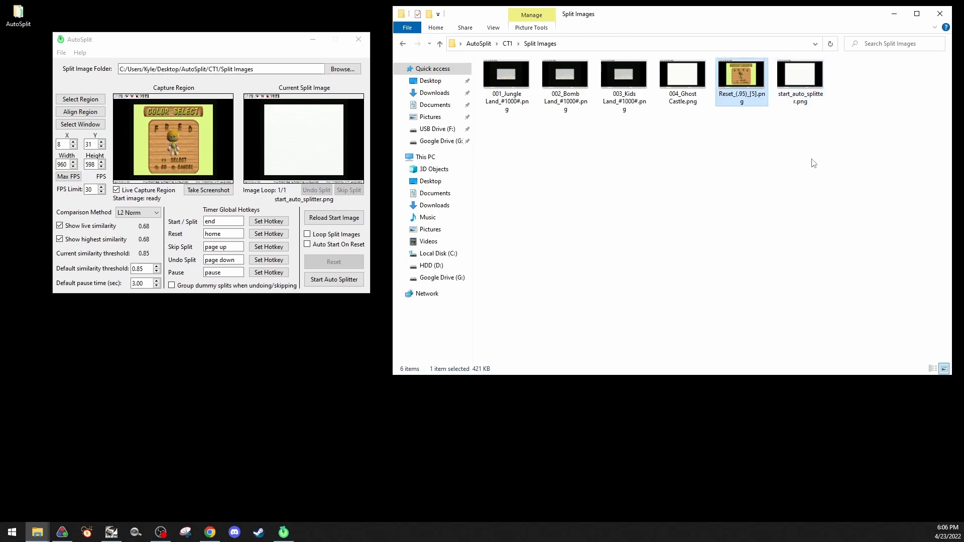
pyautogui.click(813, 85)
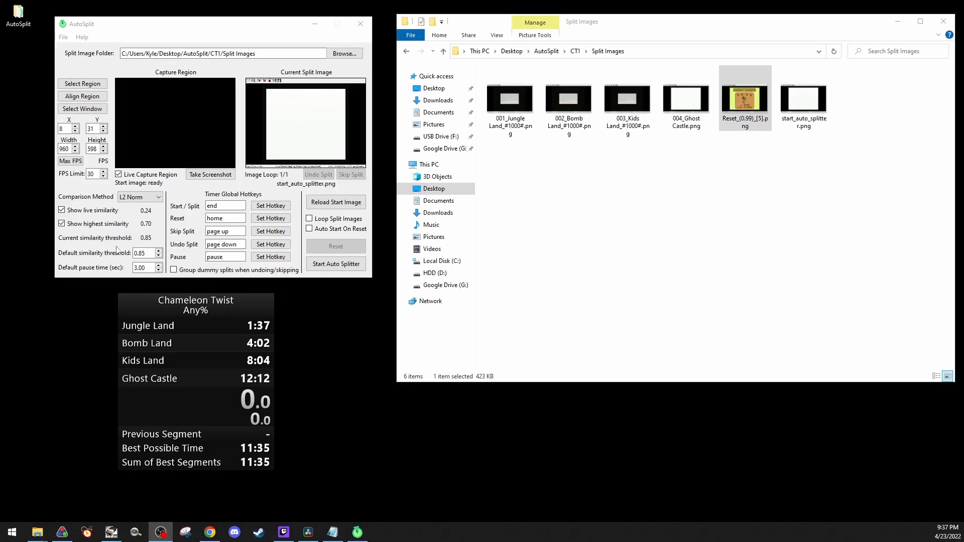
pyautogui.click(145, 252)
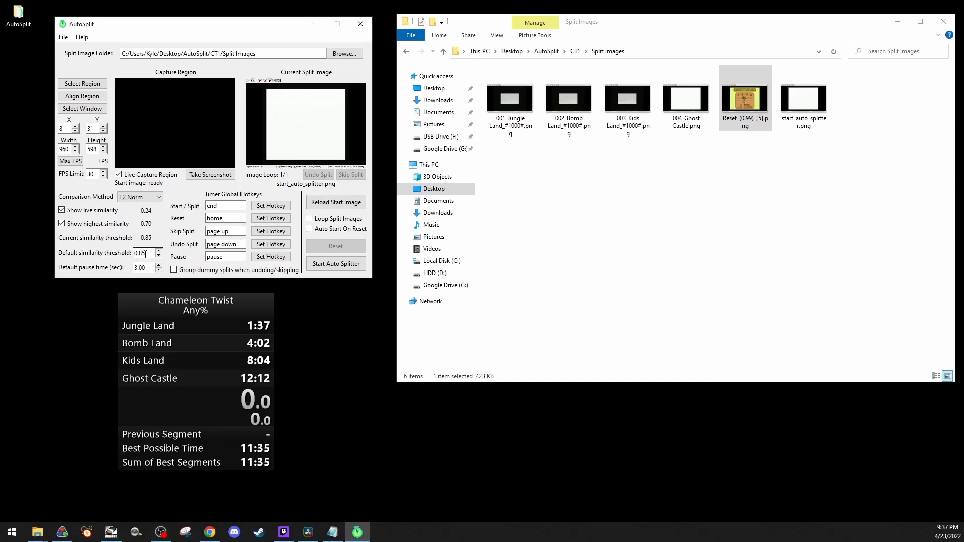
pyautogui.moveTo(144, 253); pyautogui.dragTo(133, 254)
pyautogui.click(147, 253)
pyautogui.moveTo(146, 253); pyautogui.dragTo(140, 252)
pyautogui.click(749, 125)
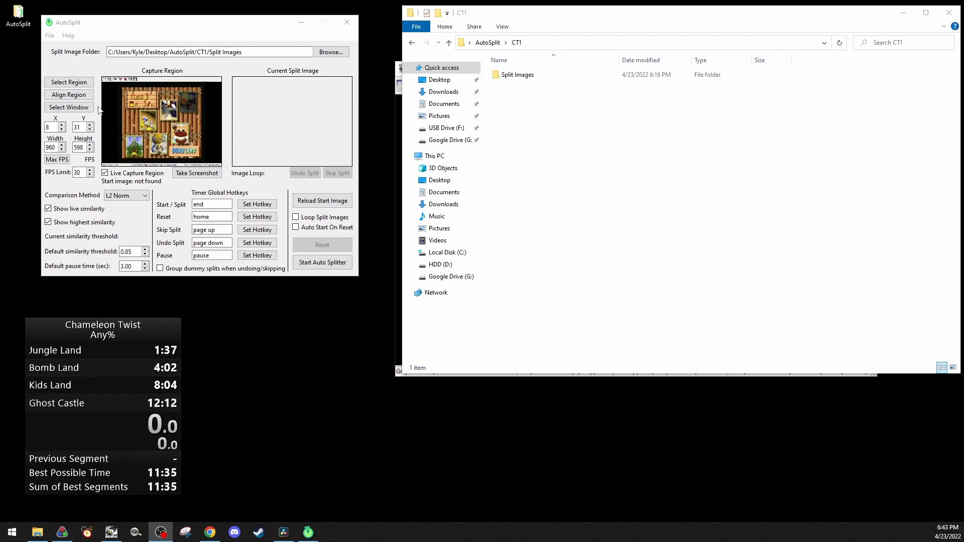
# Save the current AutoSplit settings as CT1 Any in the CT1 folder
pyautogui.click(50, 35)
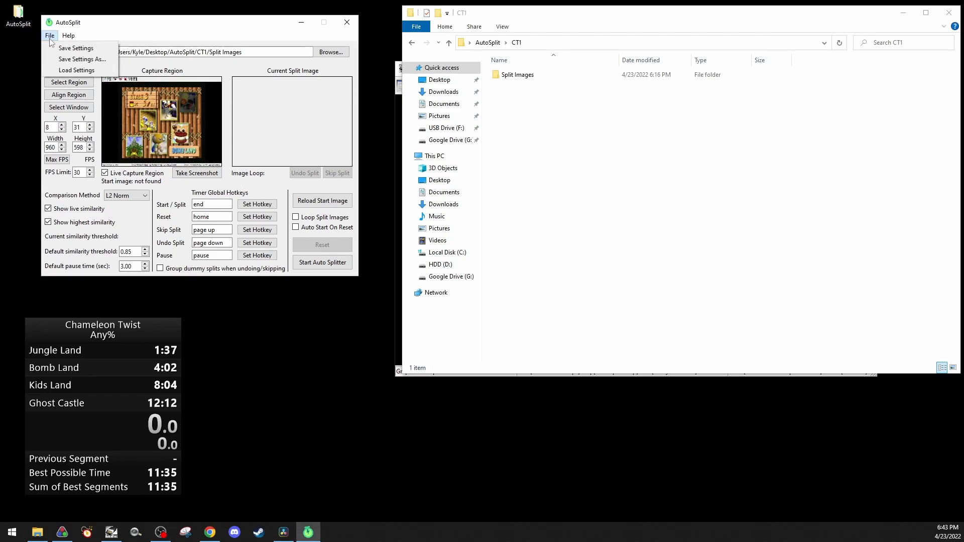
pyautogui.click(82, 60)
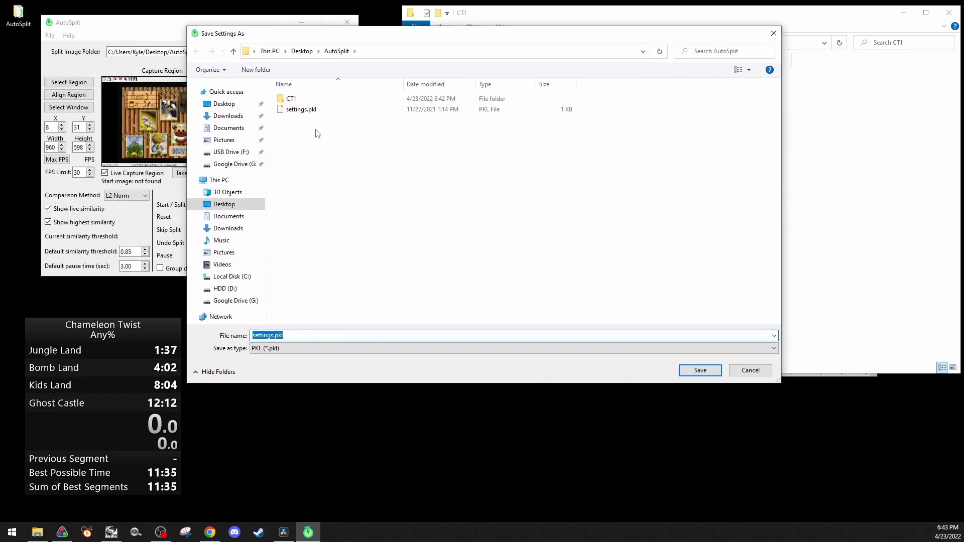
pyautogui.click(310, 114)
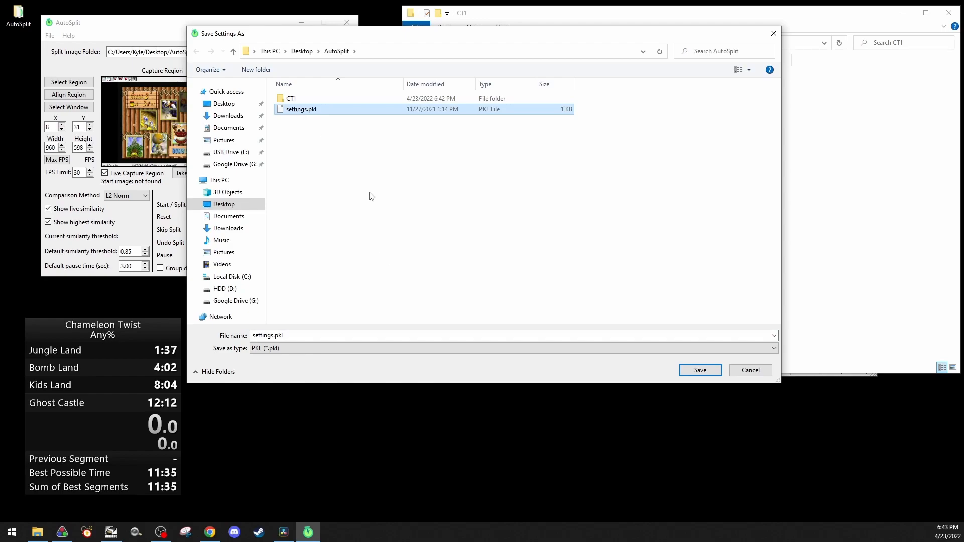
pyautogui.click(300, 98)
pyautogui.doubleClick(299, 99)
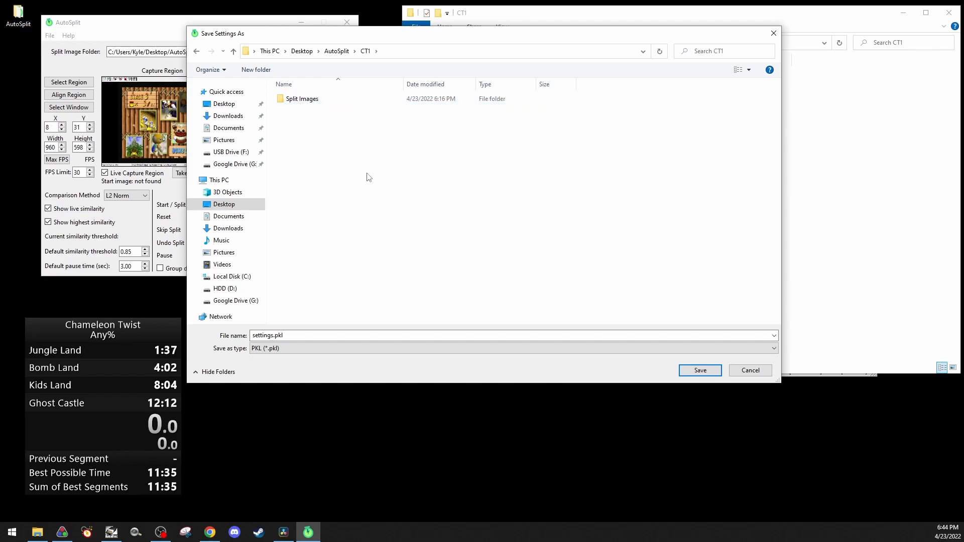
pyautogui.rightClick(302, 153)
pyautogui.click(347, 160)
pyautogui.doubleClick(273, 335)
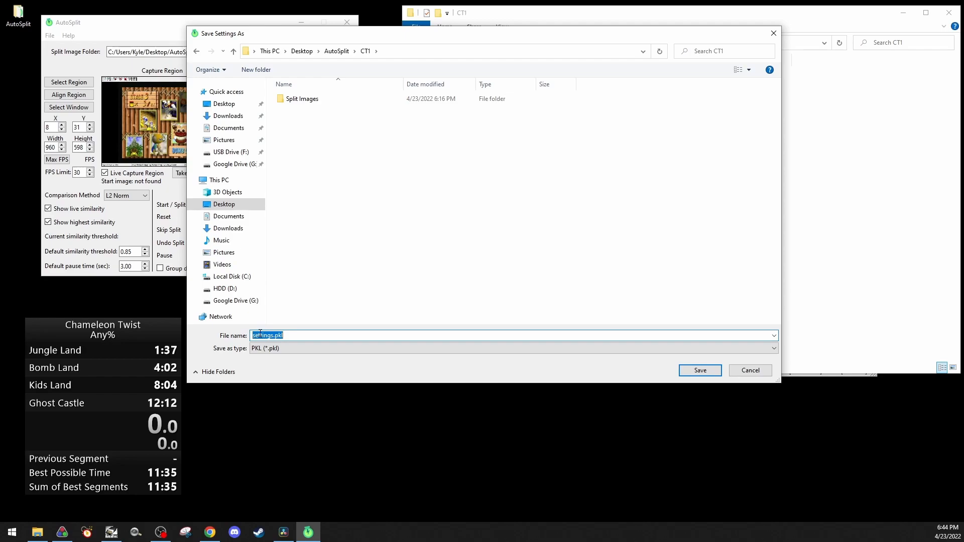
pyautogui.moveTo(253, 335); pyautogui.dragTo(272, 336)
pyautogui.write('CT1 Any')
pyautogui.click(689, 372)
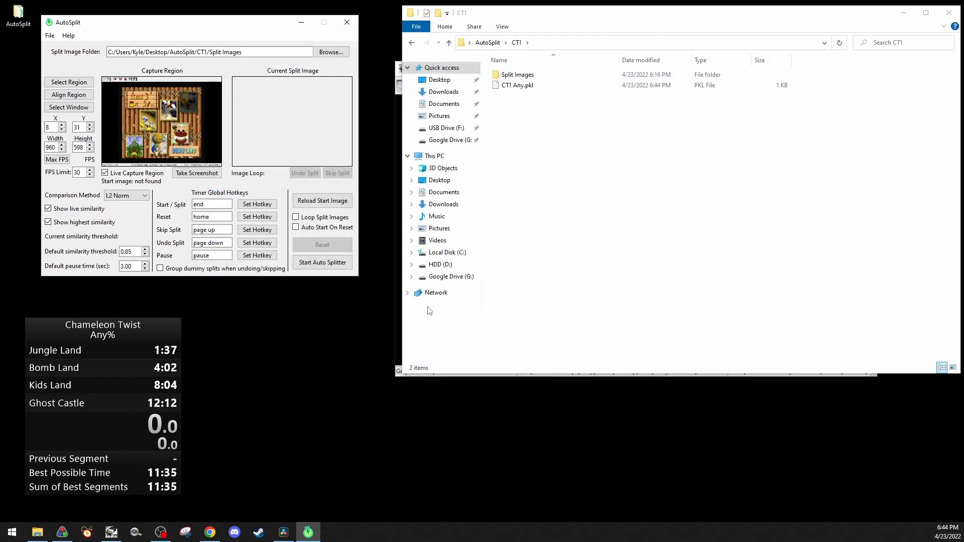
# Close AutoSplit and relaunch AutoSplit.exe from the AutoSplit folder
pyautogui.click(567, 258)
pyautogui.click(347, 22)
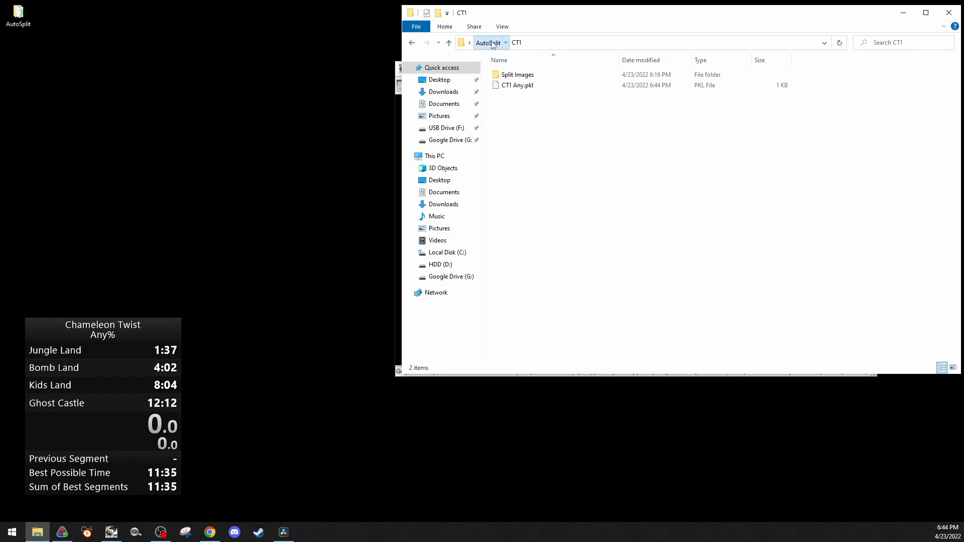
pyautogui.click(487, 42)
pyautogui.doubleClick(516, 86)
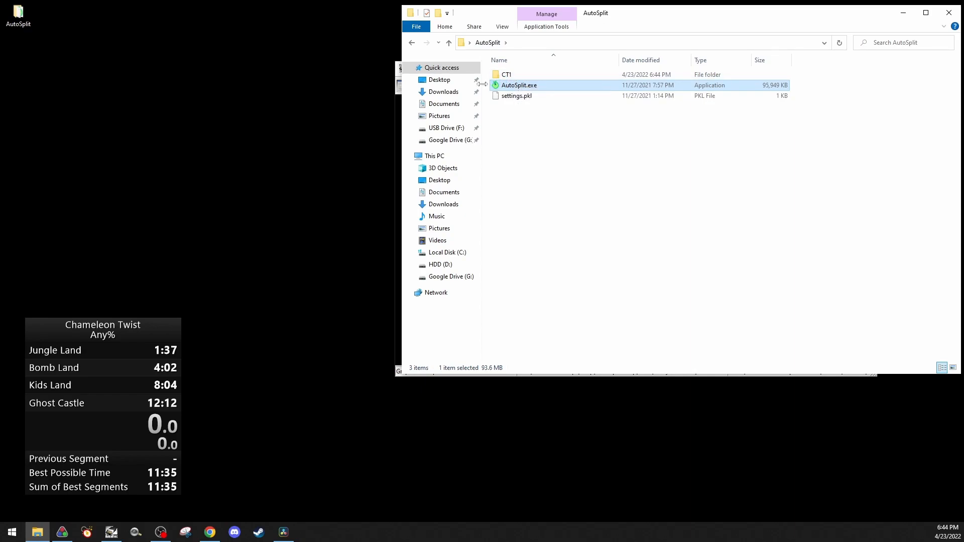
# Load the CT1 Any.pkl settings from the CT1 folder and reload the start image
pyautogui.click(333, 143)
pyautogui.click(352, 179)
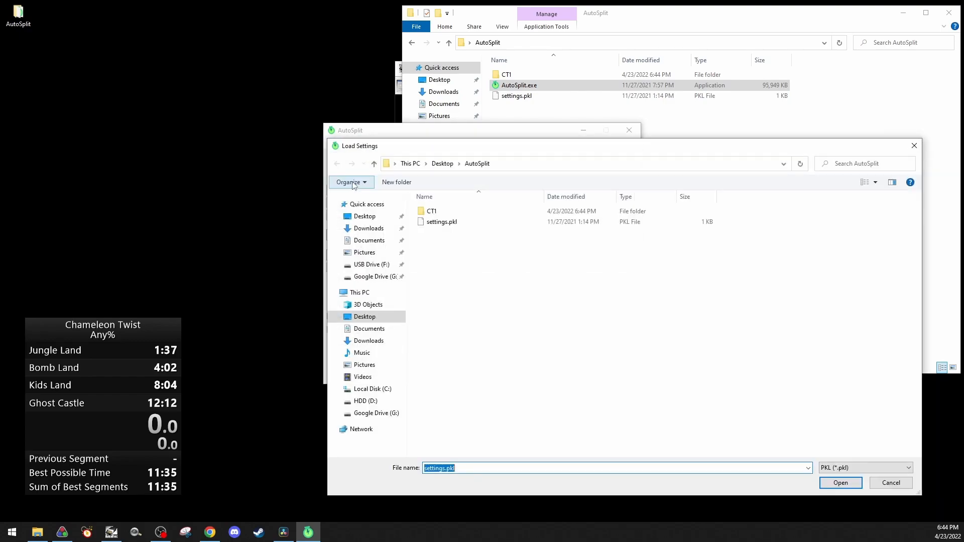
pyautogui.click(431, 212)
pyautogui.doubleClick(431, 213)
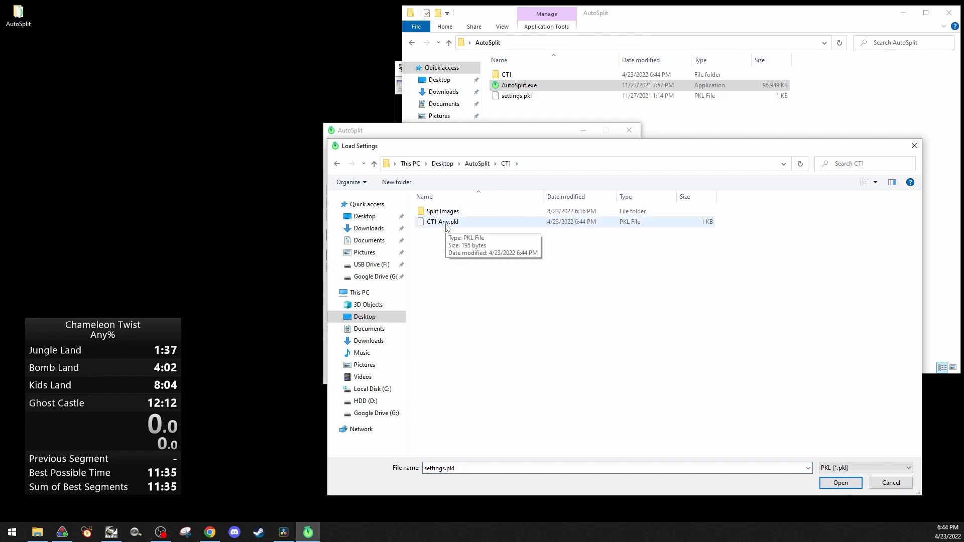
pyautogui.doubleClick(444, 222)
pyautogui.moveTo(508, 140); pyautogui.dragTo(247, 33)
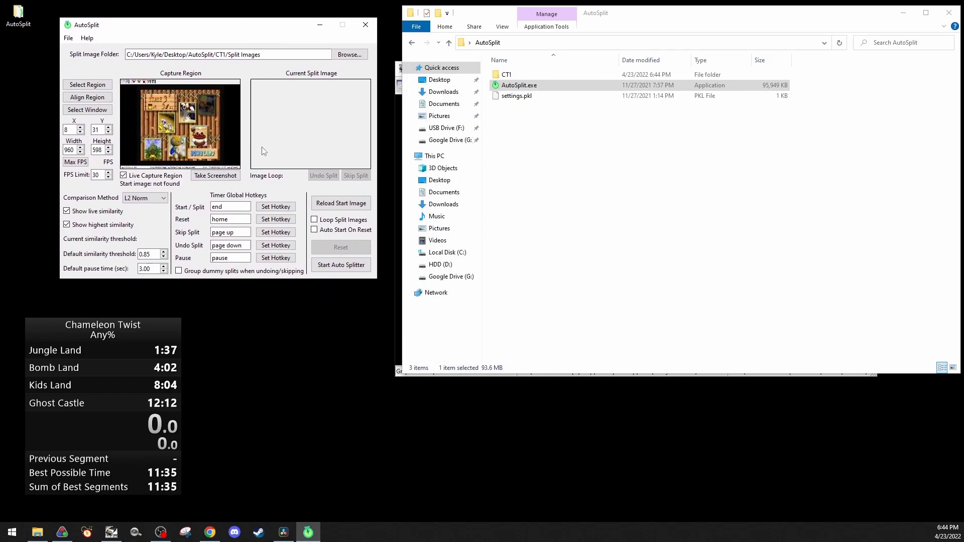
pyautogui.click(345, 204)
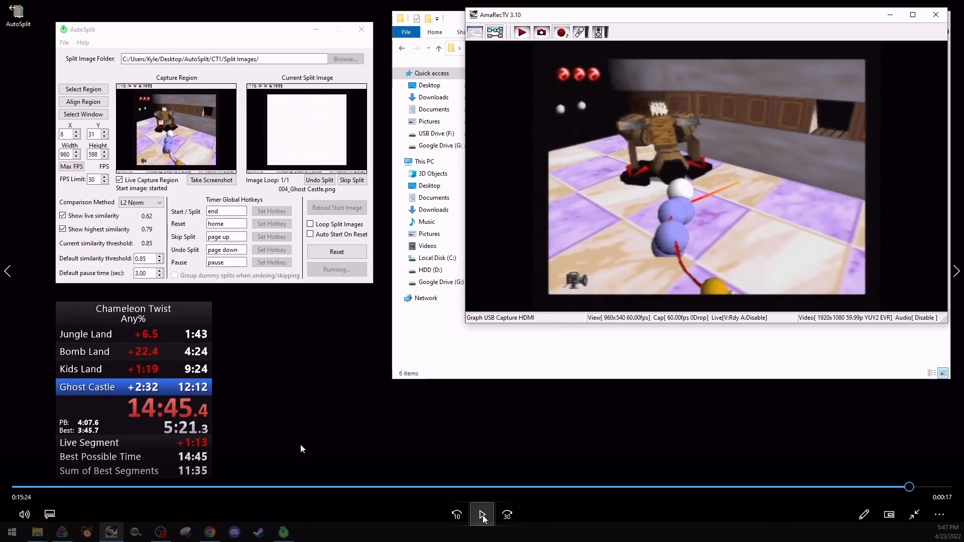
# Seek, play and pause the recorded demo run around the final boss to examine when the Ghost Castle split triggers
pyautogui.click(482, 516)
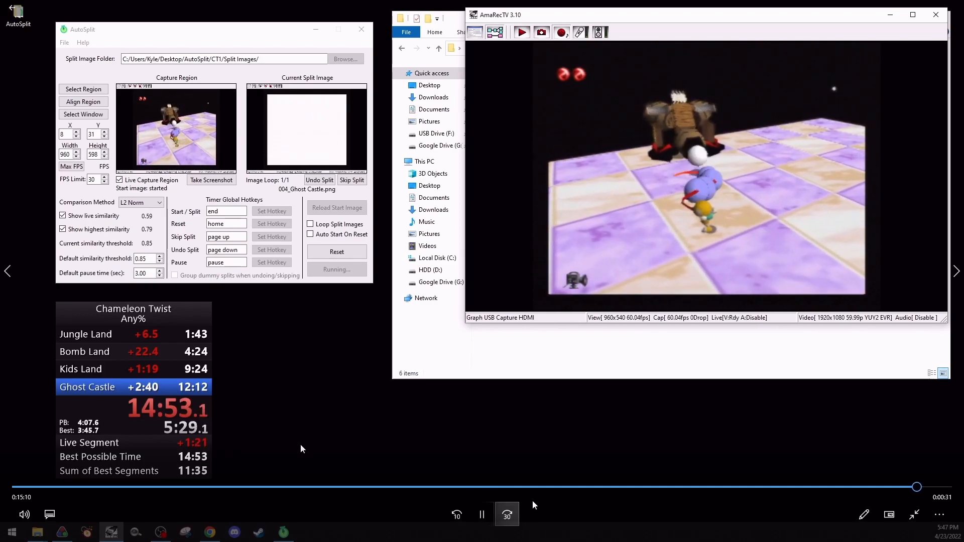
pyautogui.click(926, 486)
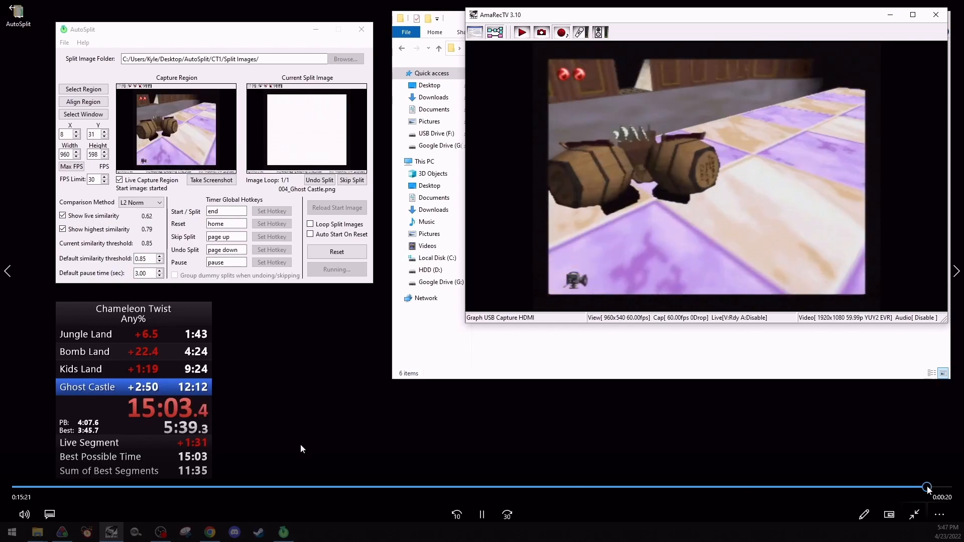
pyautogui.click(923, 487)
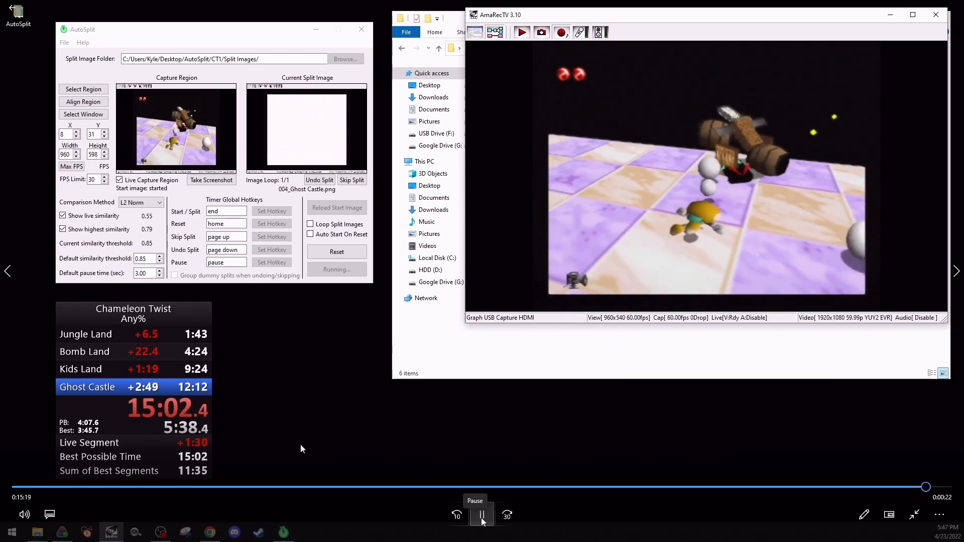
pyautogui.click(482, 515)
pyautogui.click(481, 518)
pyautogui.click(482, 518)
pyautogui.click(481, 518)
pyautogui.click(481, 518)
pyautogui.click(481, 519)
pyautogui.click(481, 518)
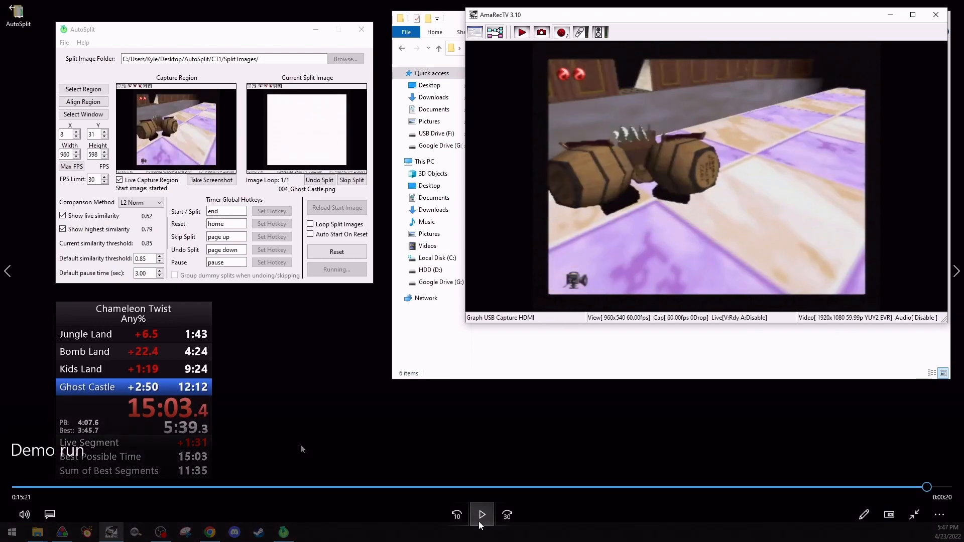
pyautogui.moveTo(478, 541)
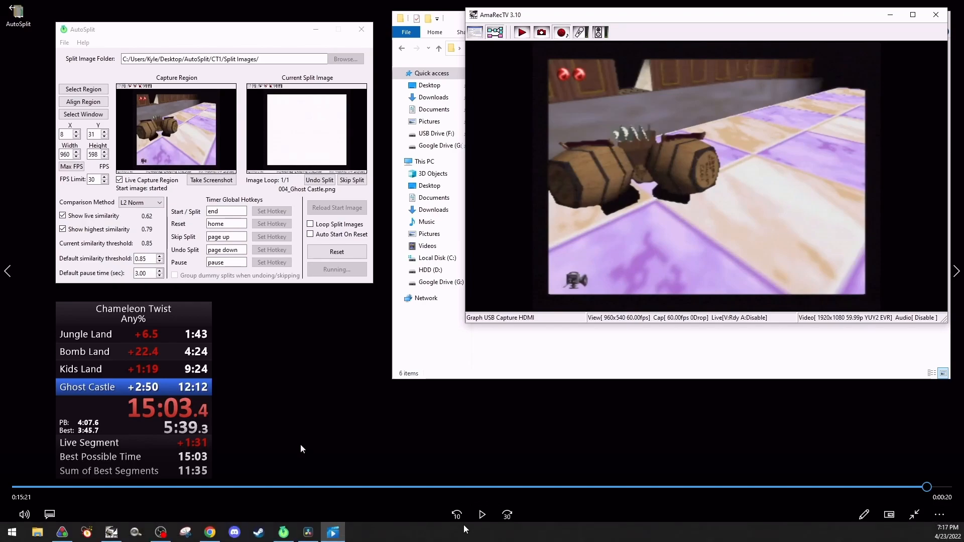
pyautogui.click(482, 517)
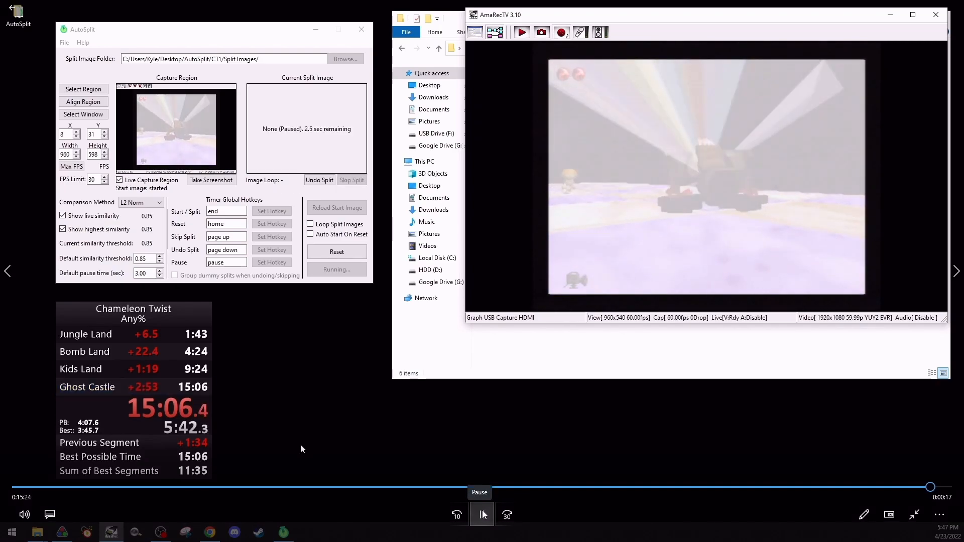
pyautogui.click(483, 515)
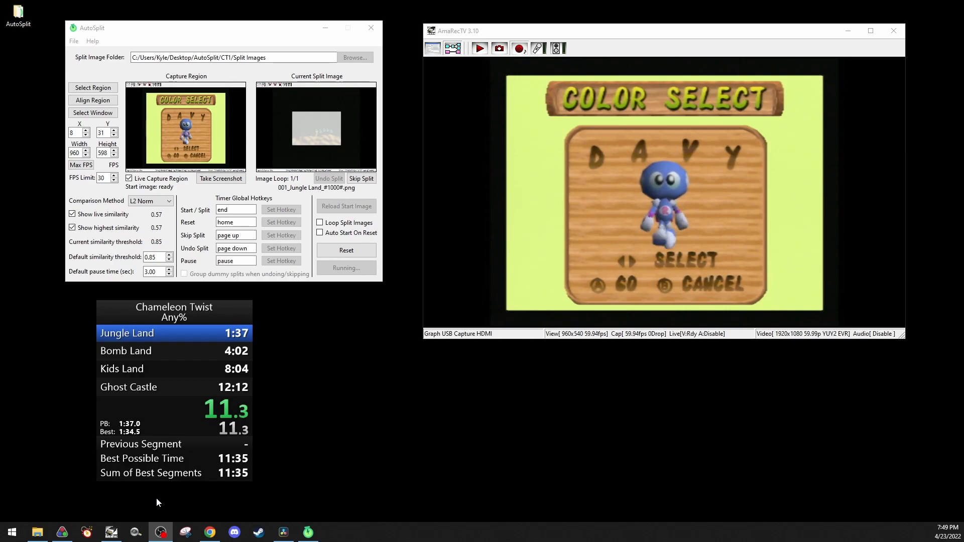
# Reset the running Chameleon Twist timer and the auto splitter
pyautogui.press('Home')
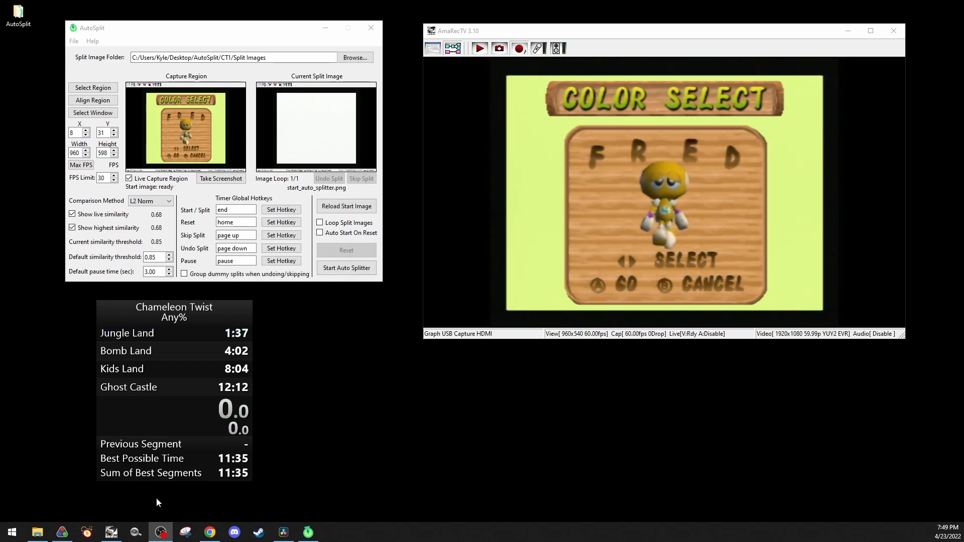